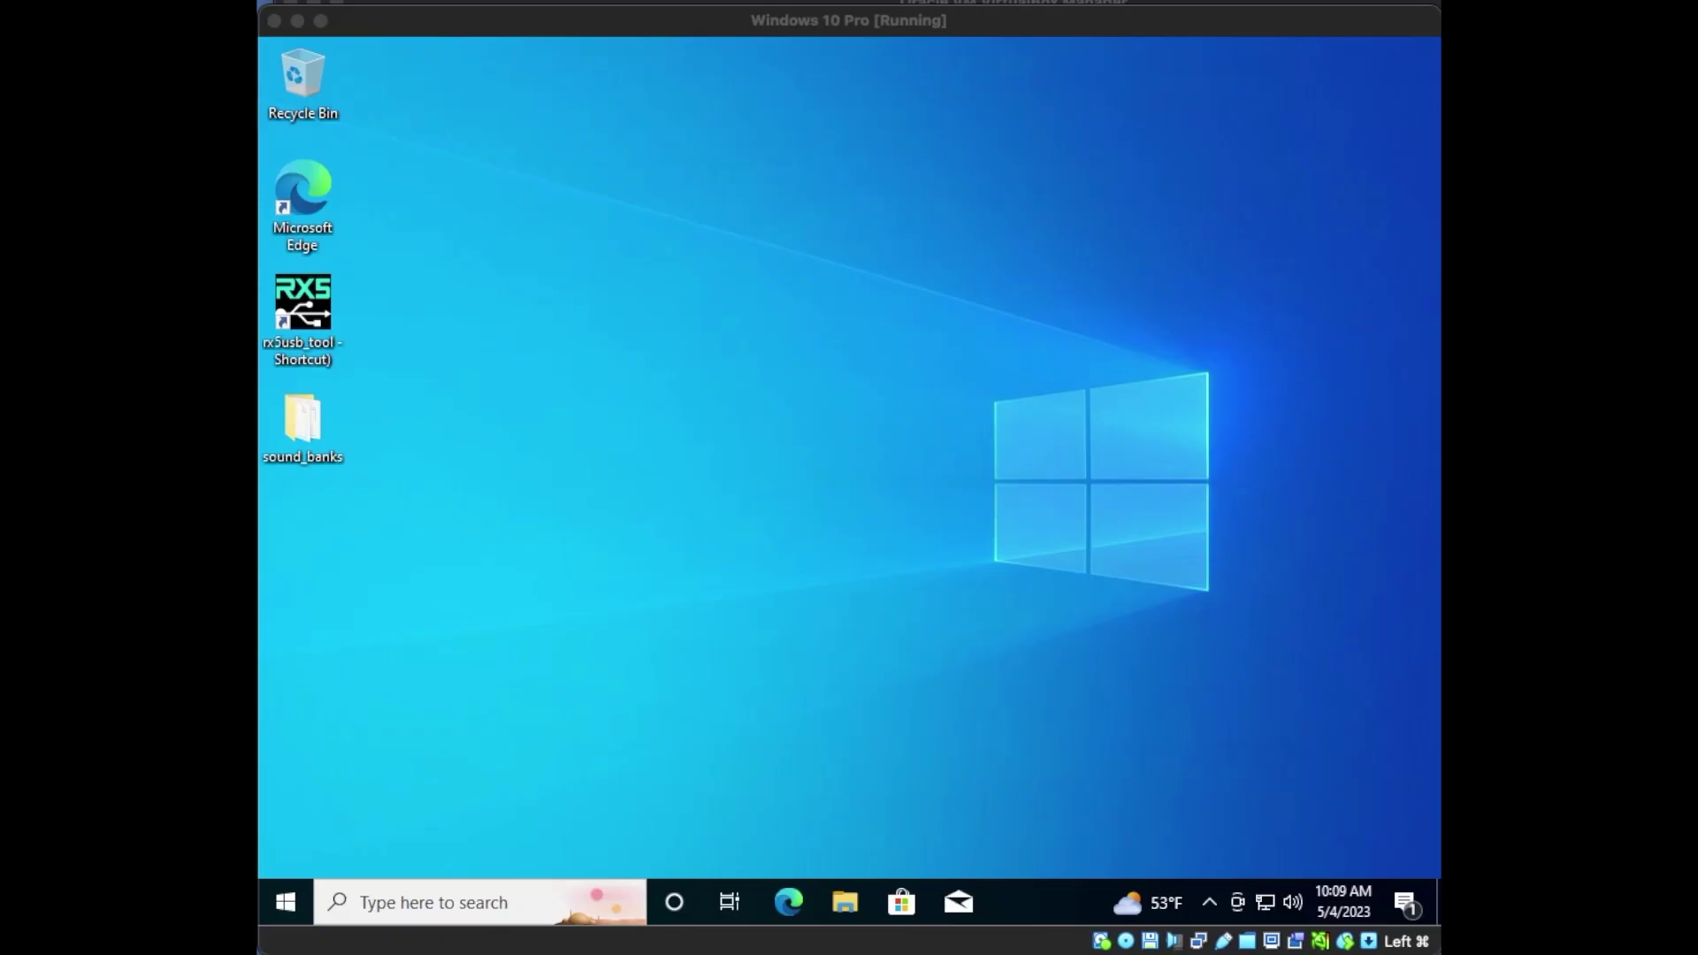
# Step: Focus the Windows 10 virtual machine window in VirtualBox
pyautogui.click(1435, 949)
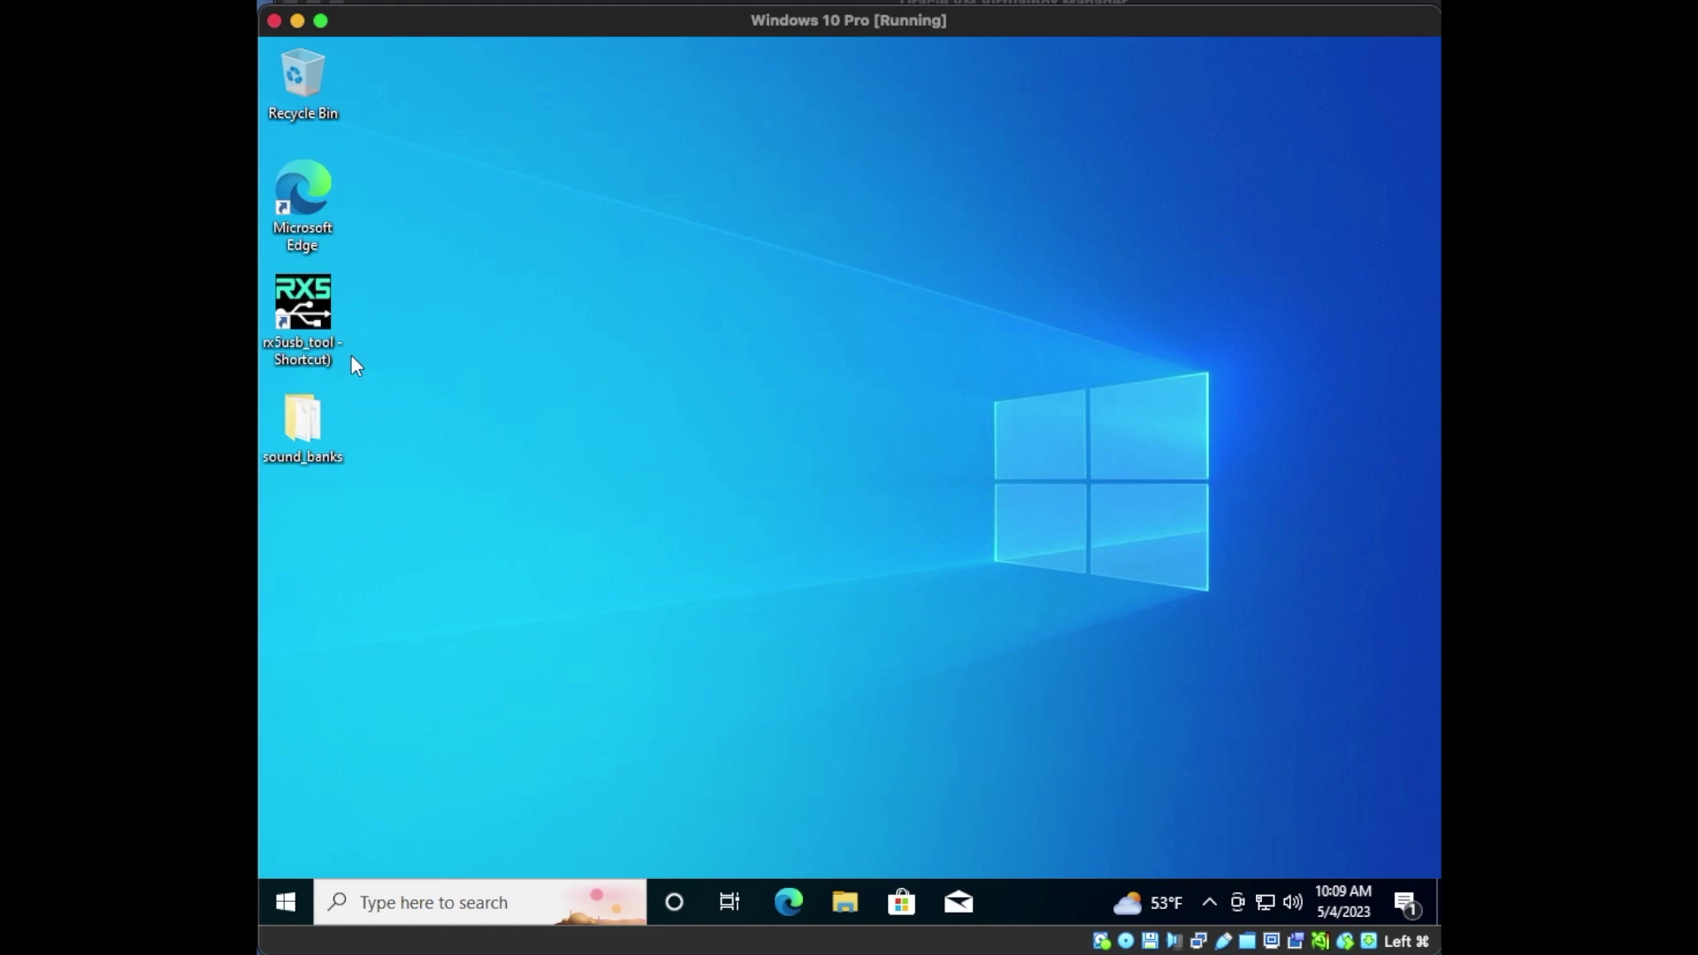
# Step: Launch RX5USB tool and load WRC02A.rx5bank from the sound_banks folder
pyautogui.doubleClick(314, 324)
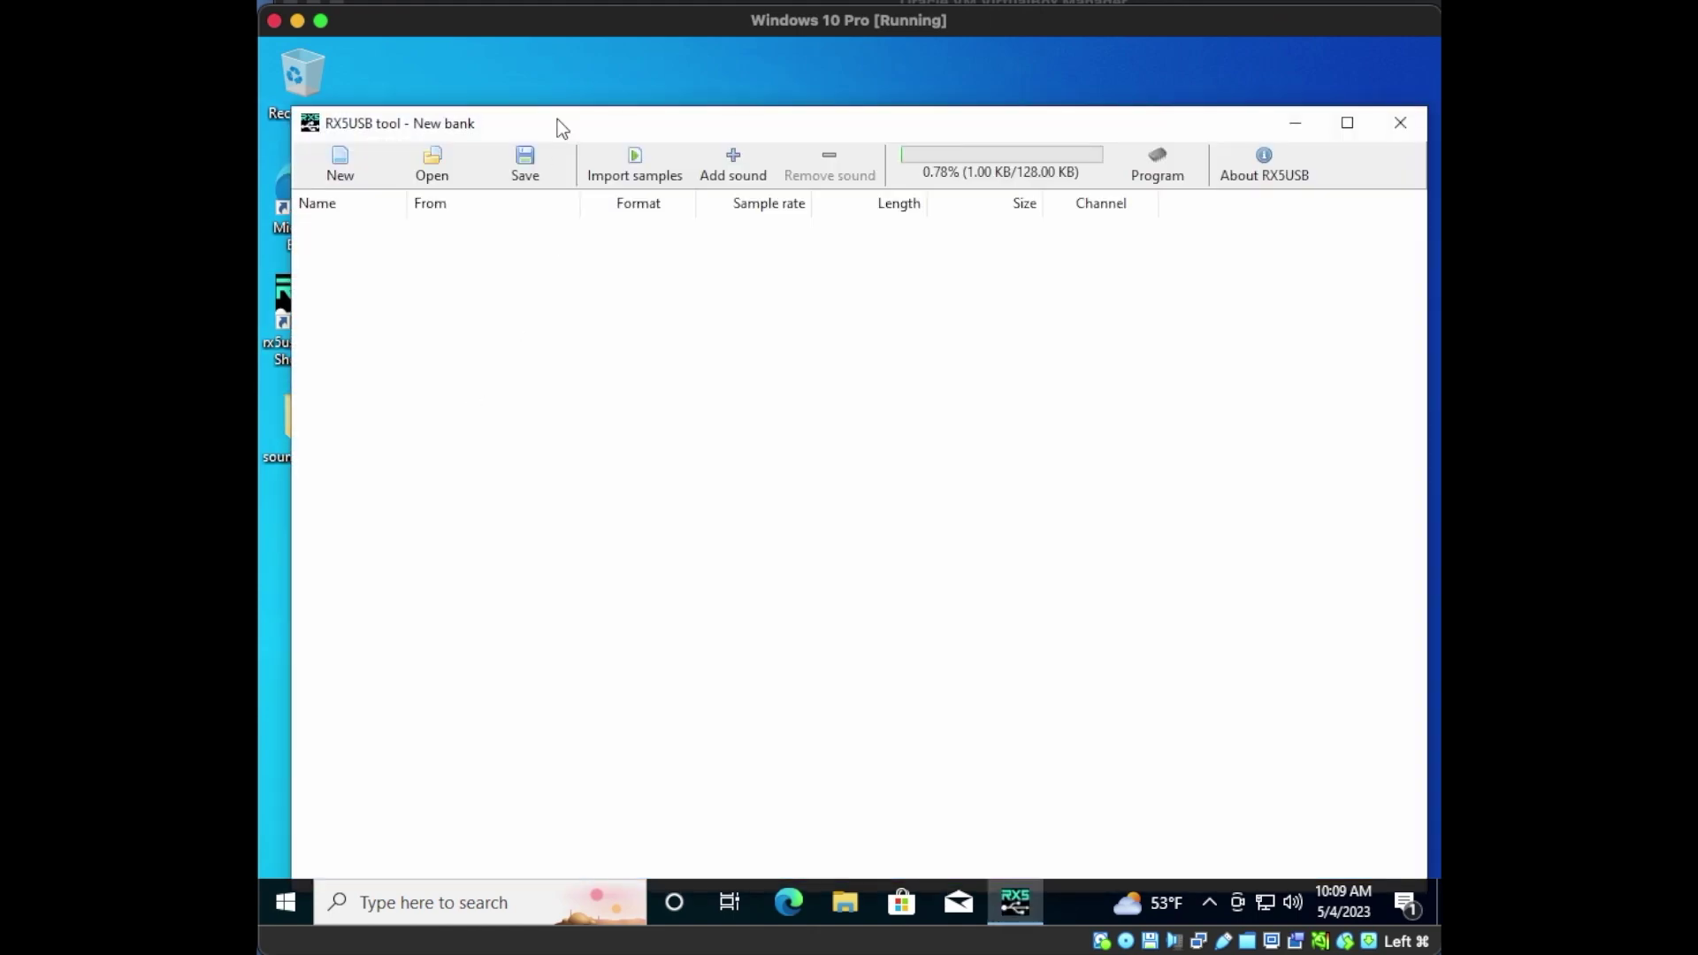
pyautogui.moveTo(557, 119); pyautogui.dragTo(550, 77)
pyautogui.click(429, 122)
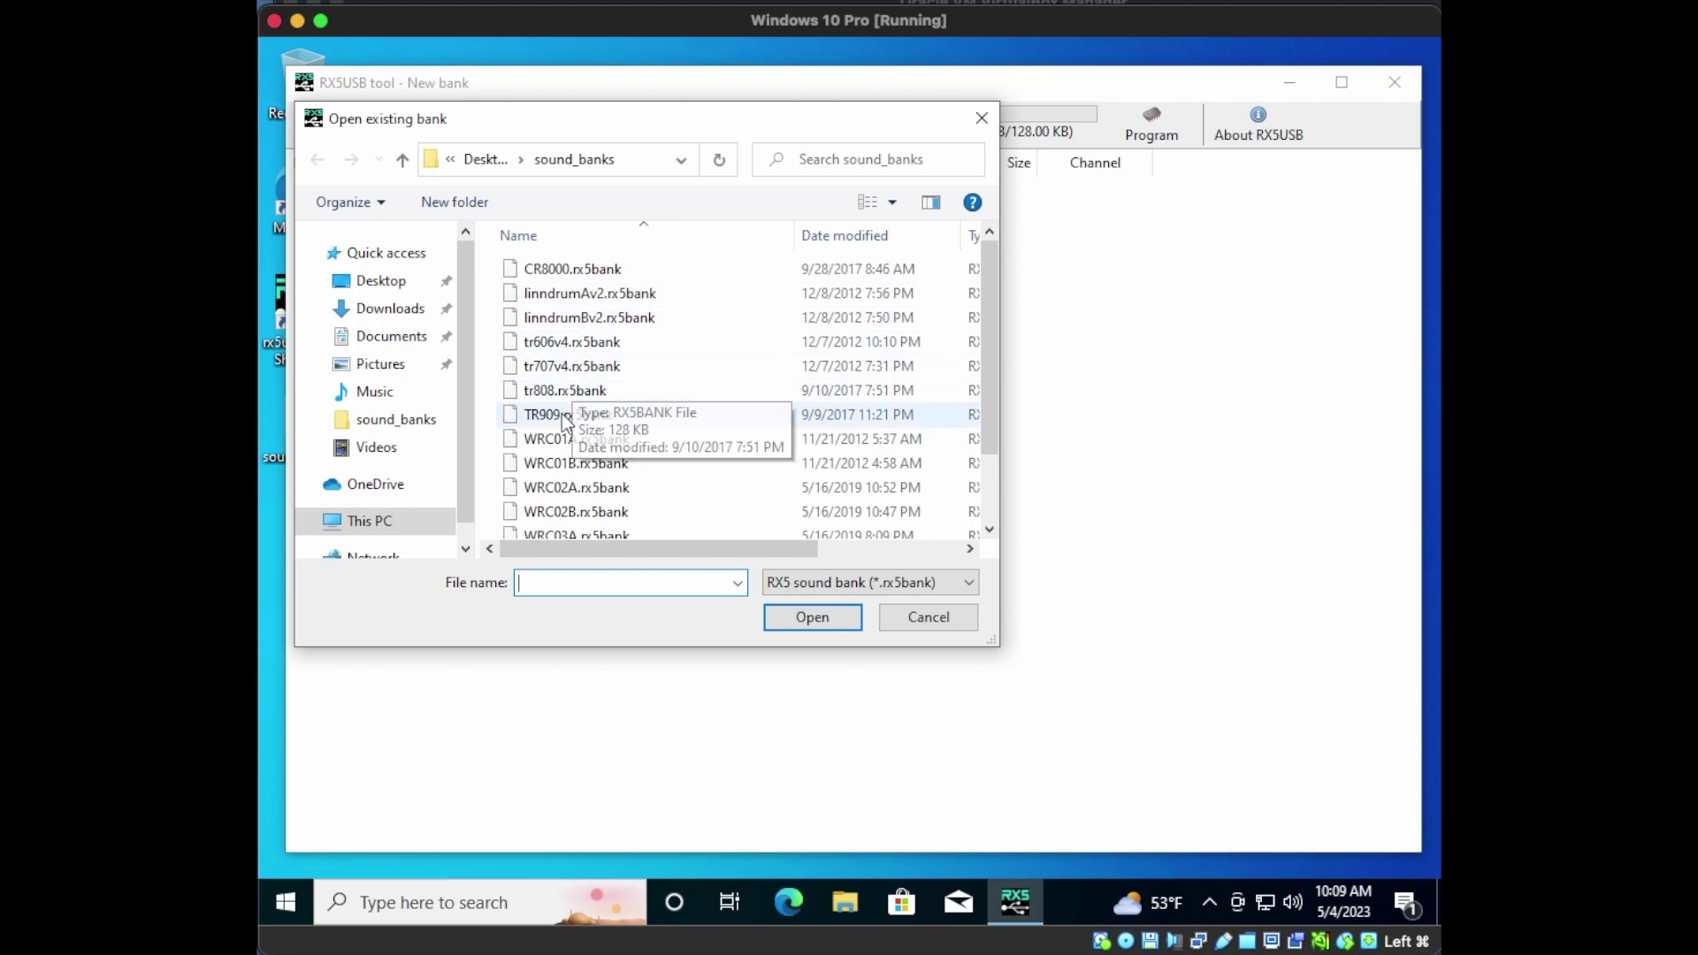
pyautogui.scroll(-2, 566, 421)
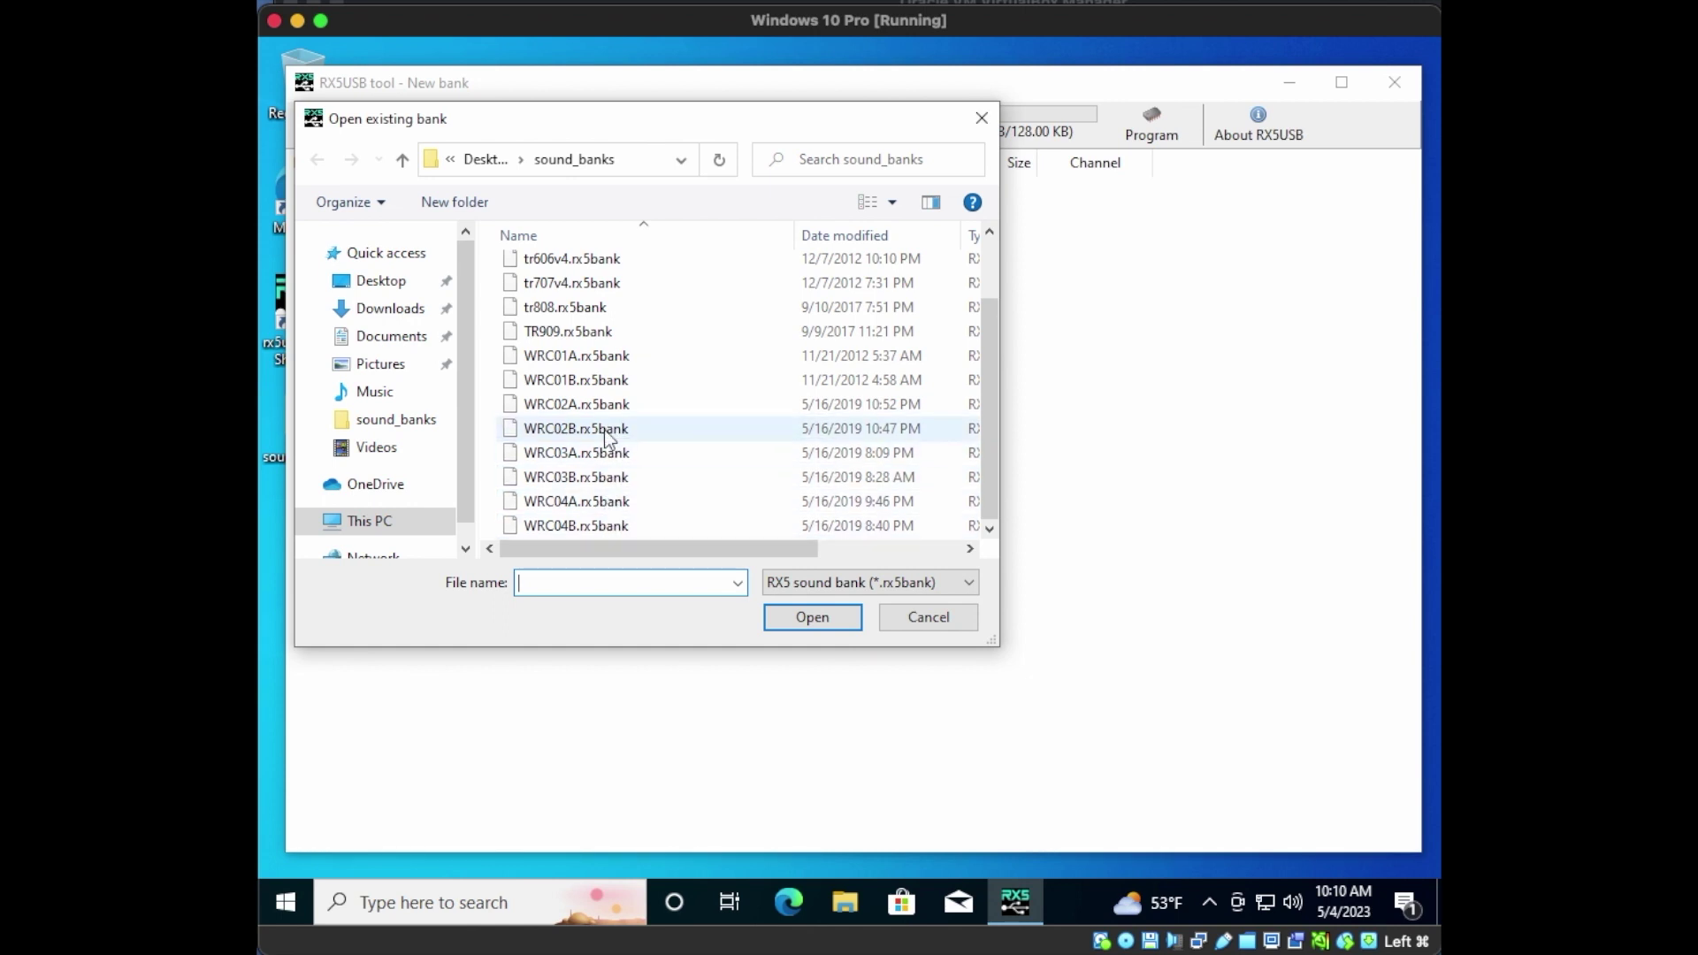
pyautogui.doubleClick(603, 407)
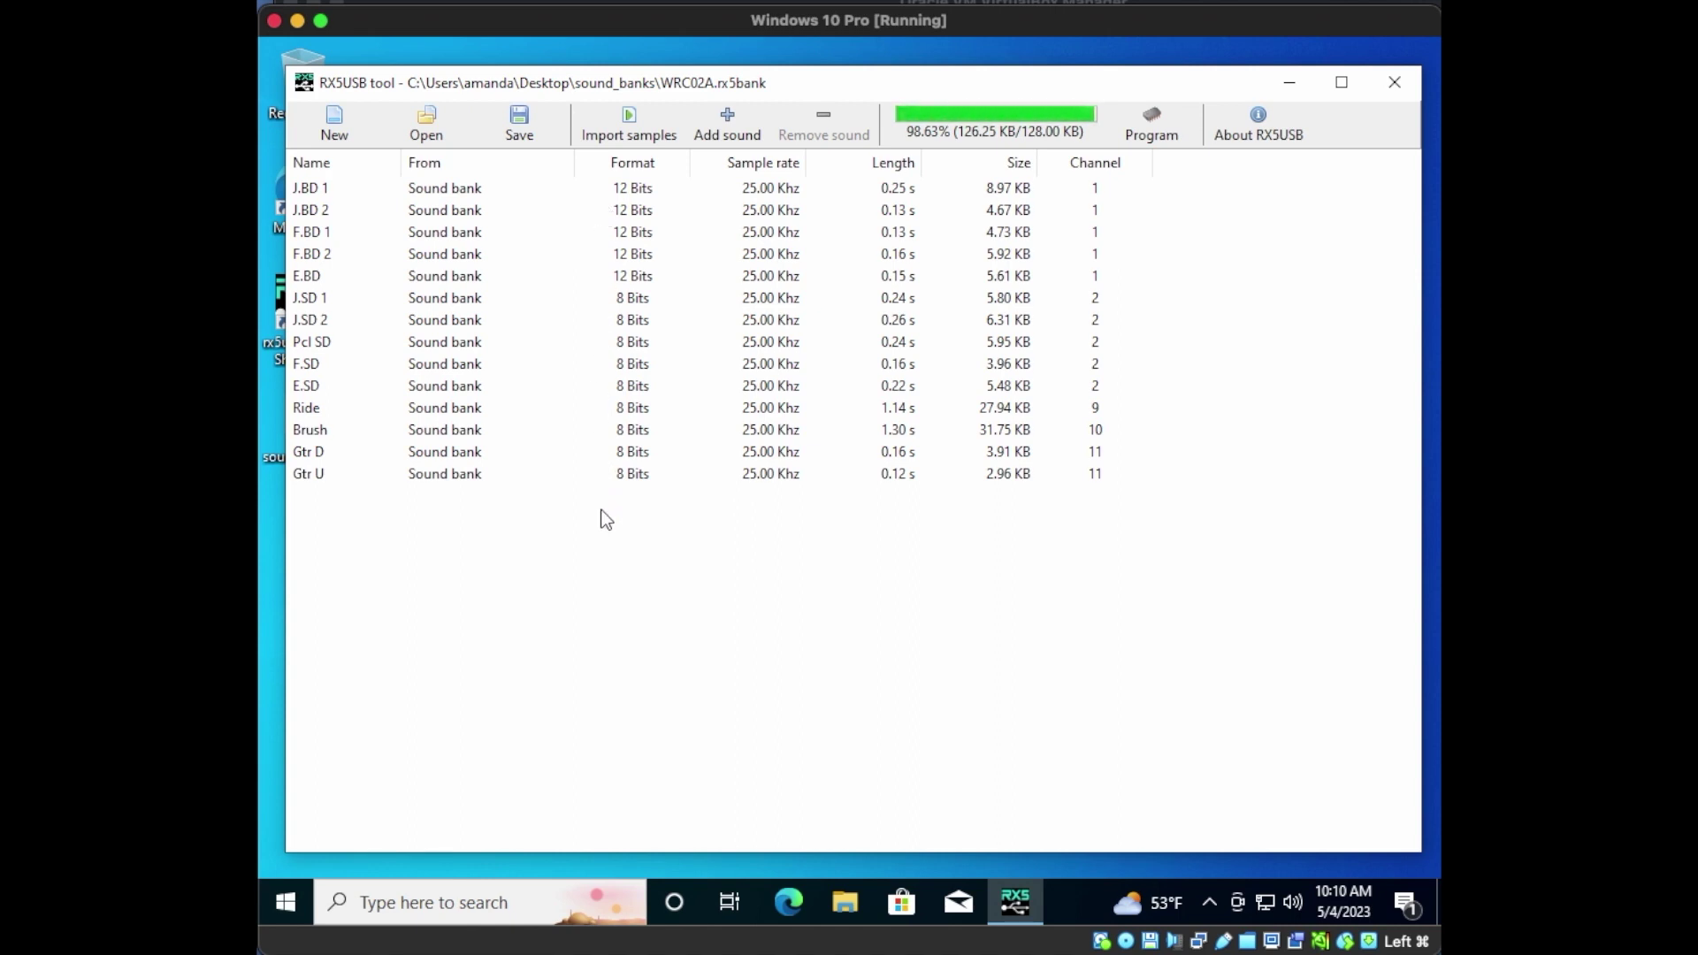
# Step: Program WRC02A to cartridge Side 1 Bank A and acknowledge the success message
pyautogui.click(1151, 123)
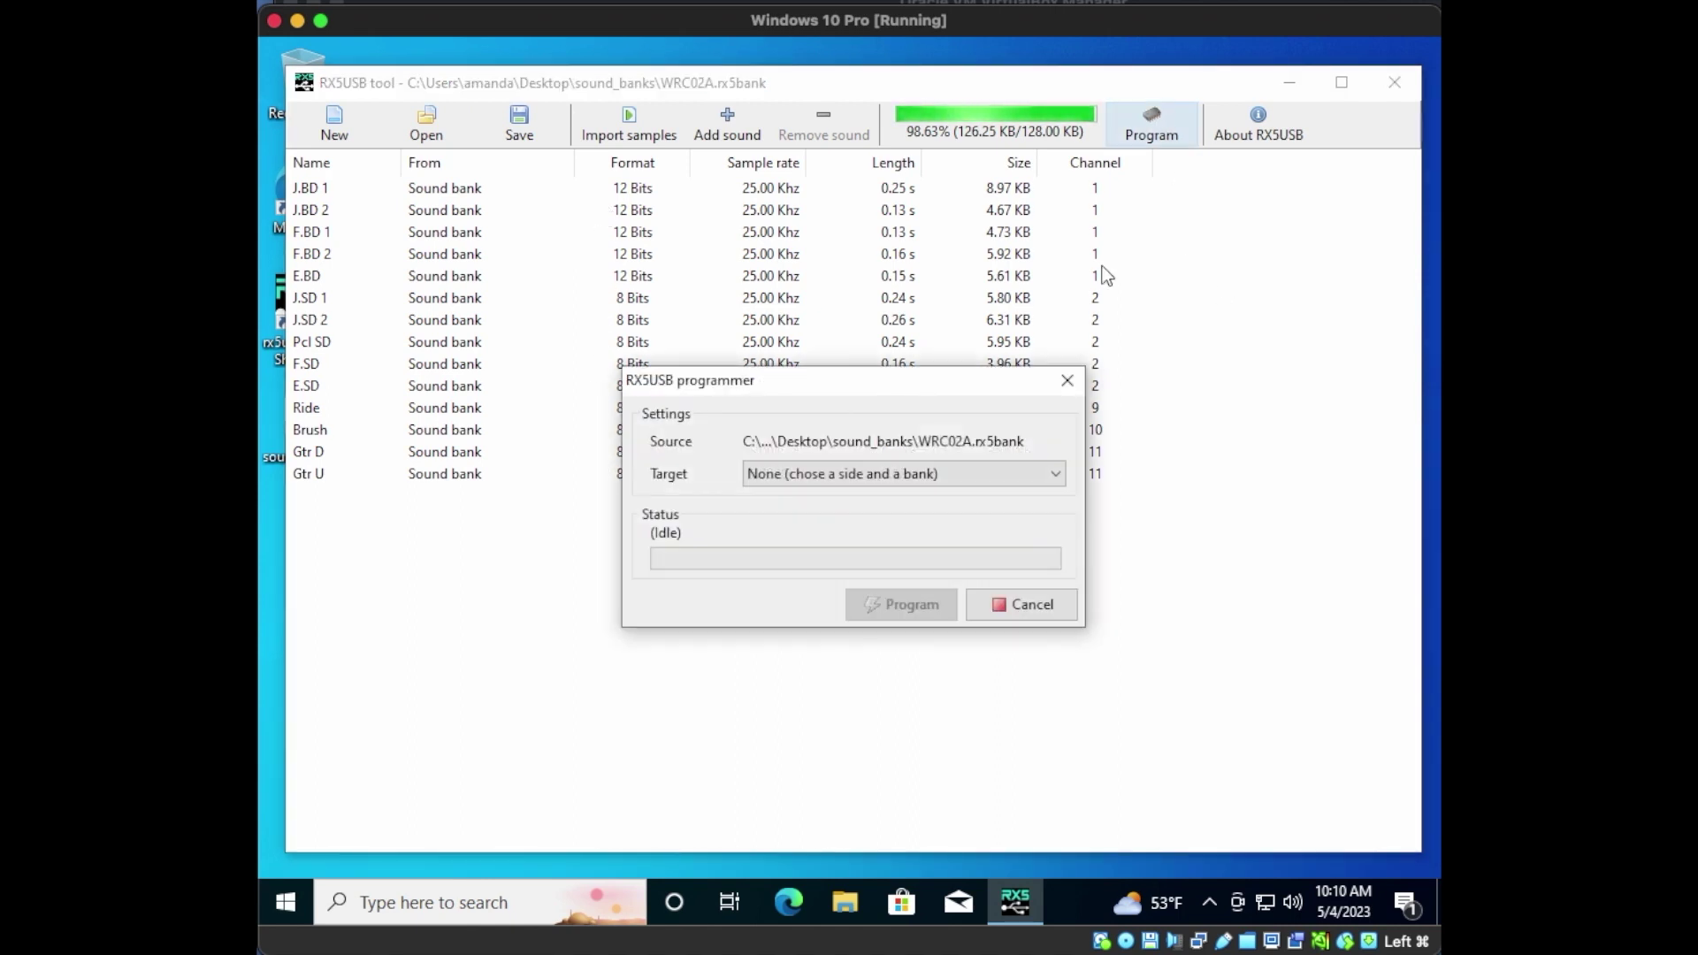
pyautogui.click(877, 478)
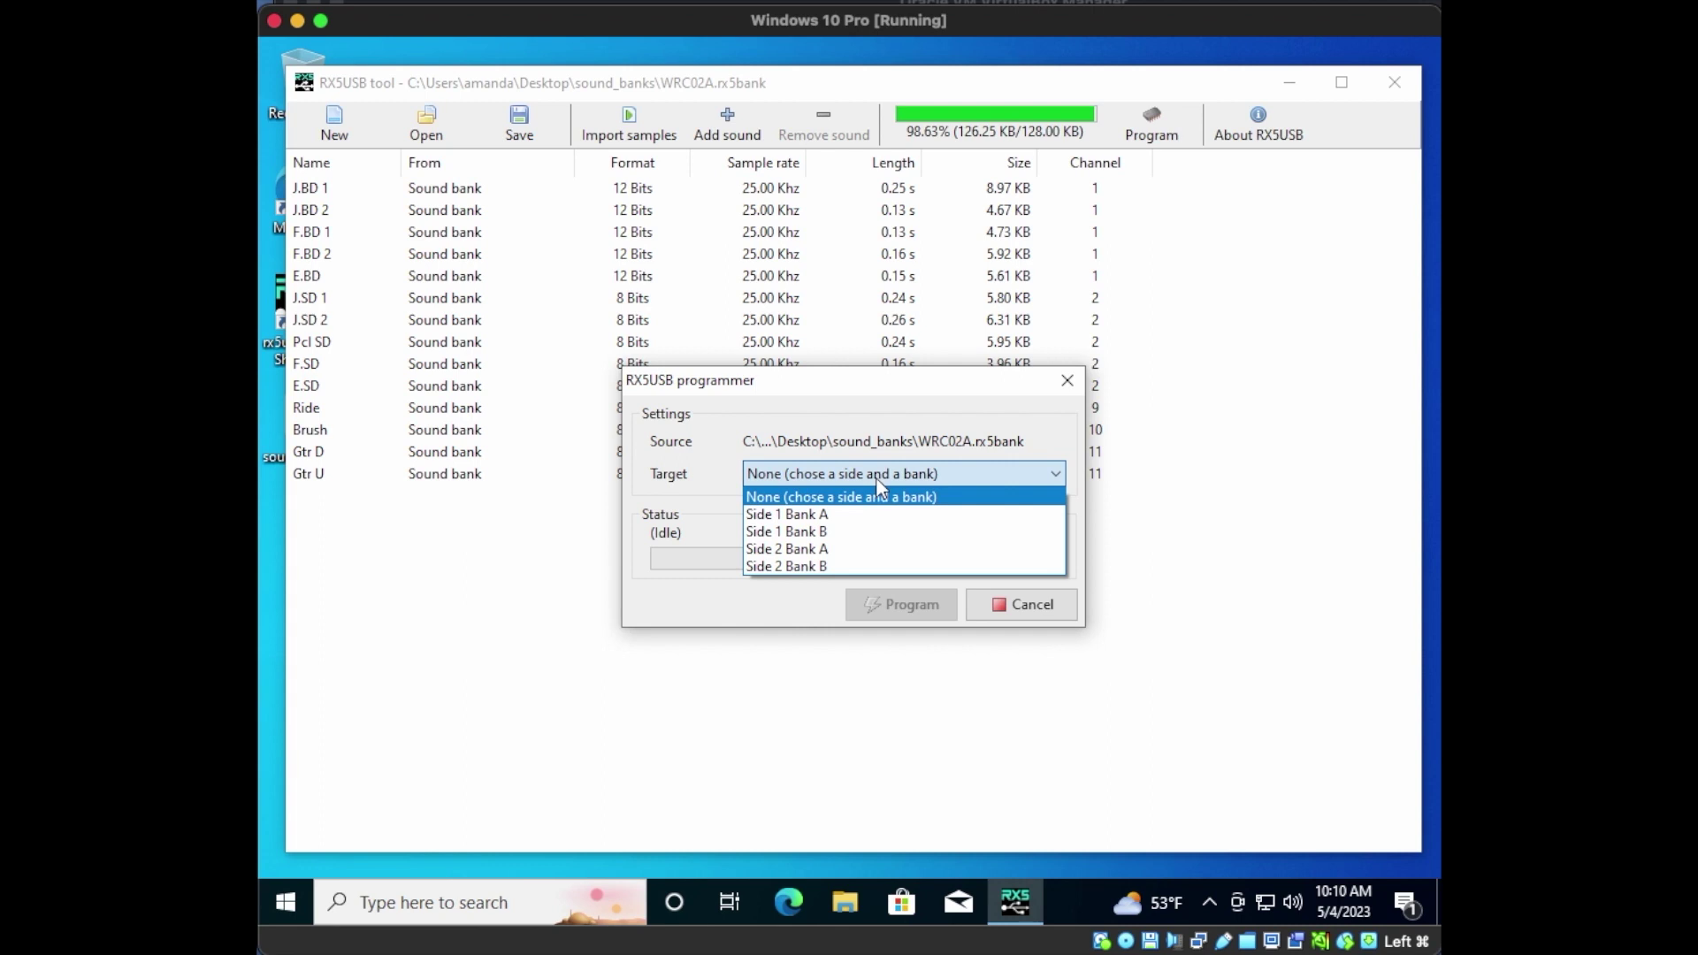
pyautogui.click(843, 515)
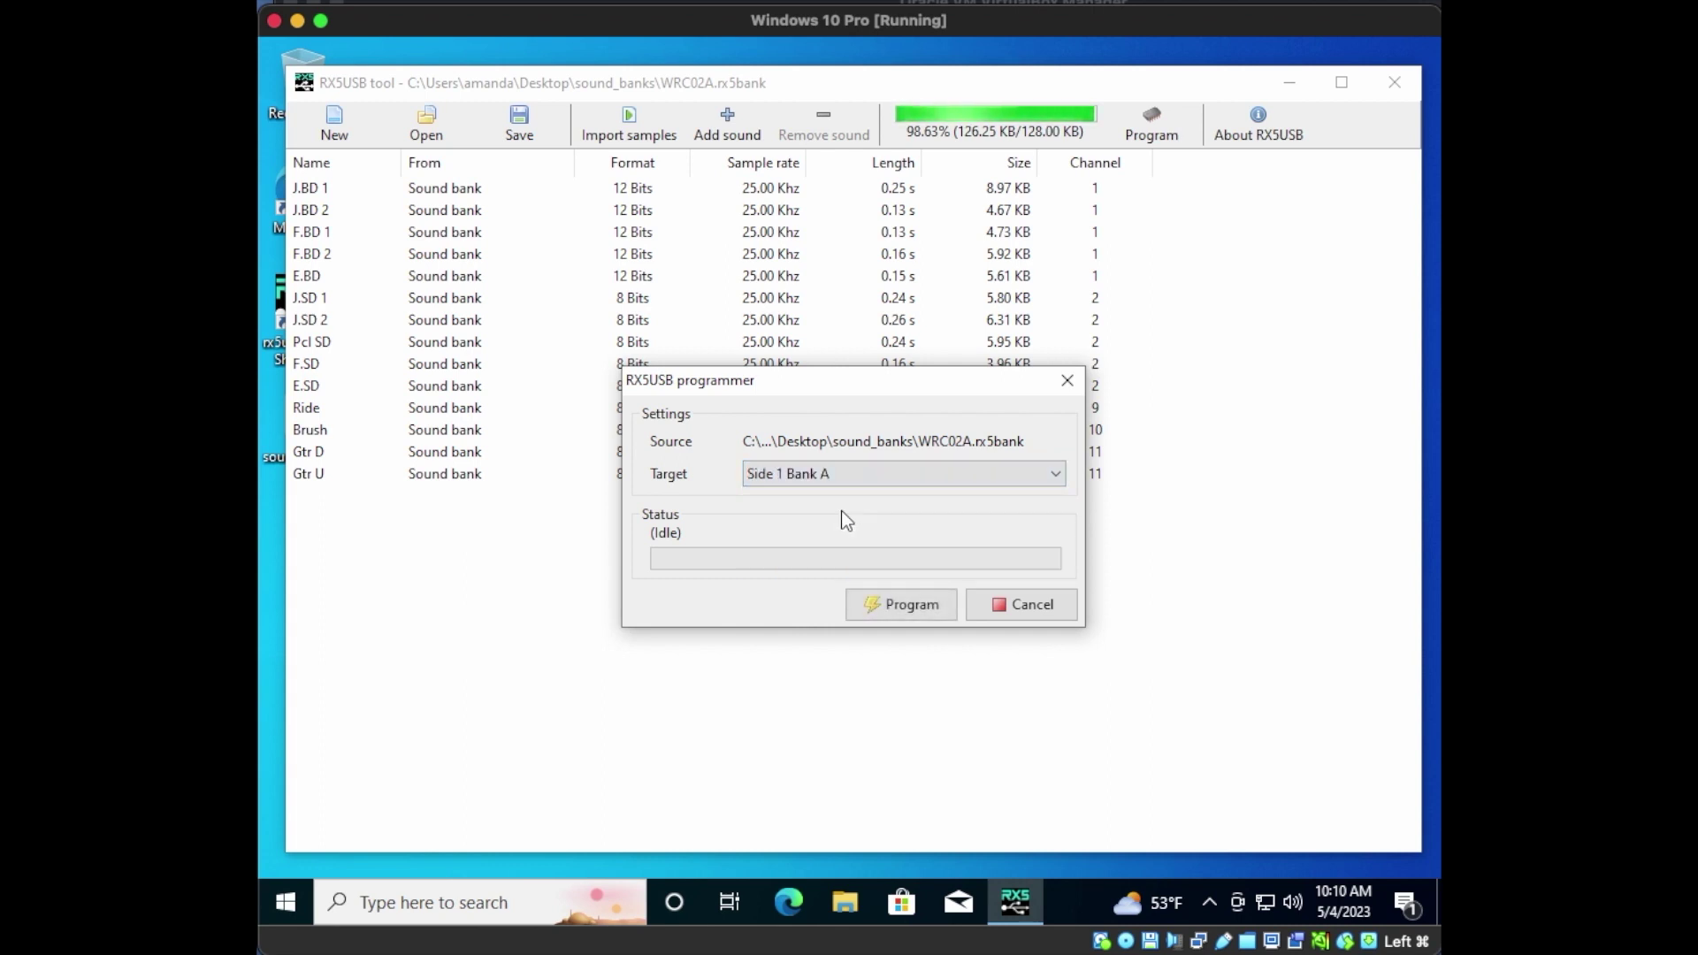
pyautogui.click(900, 608)
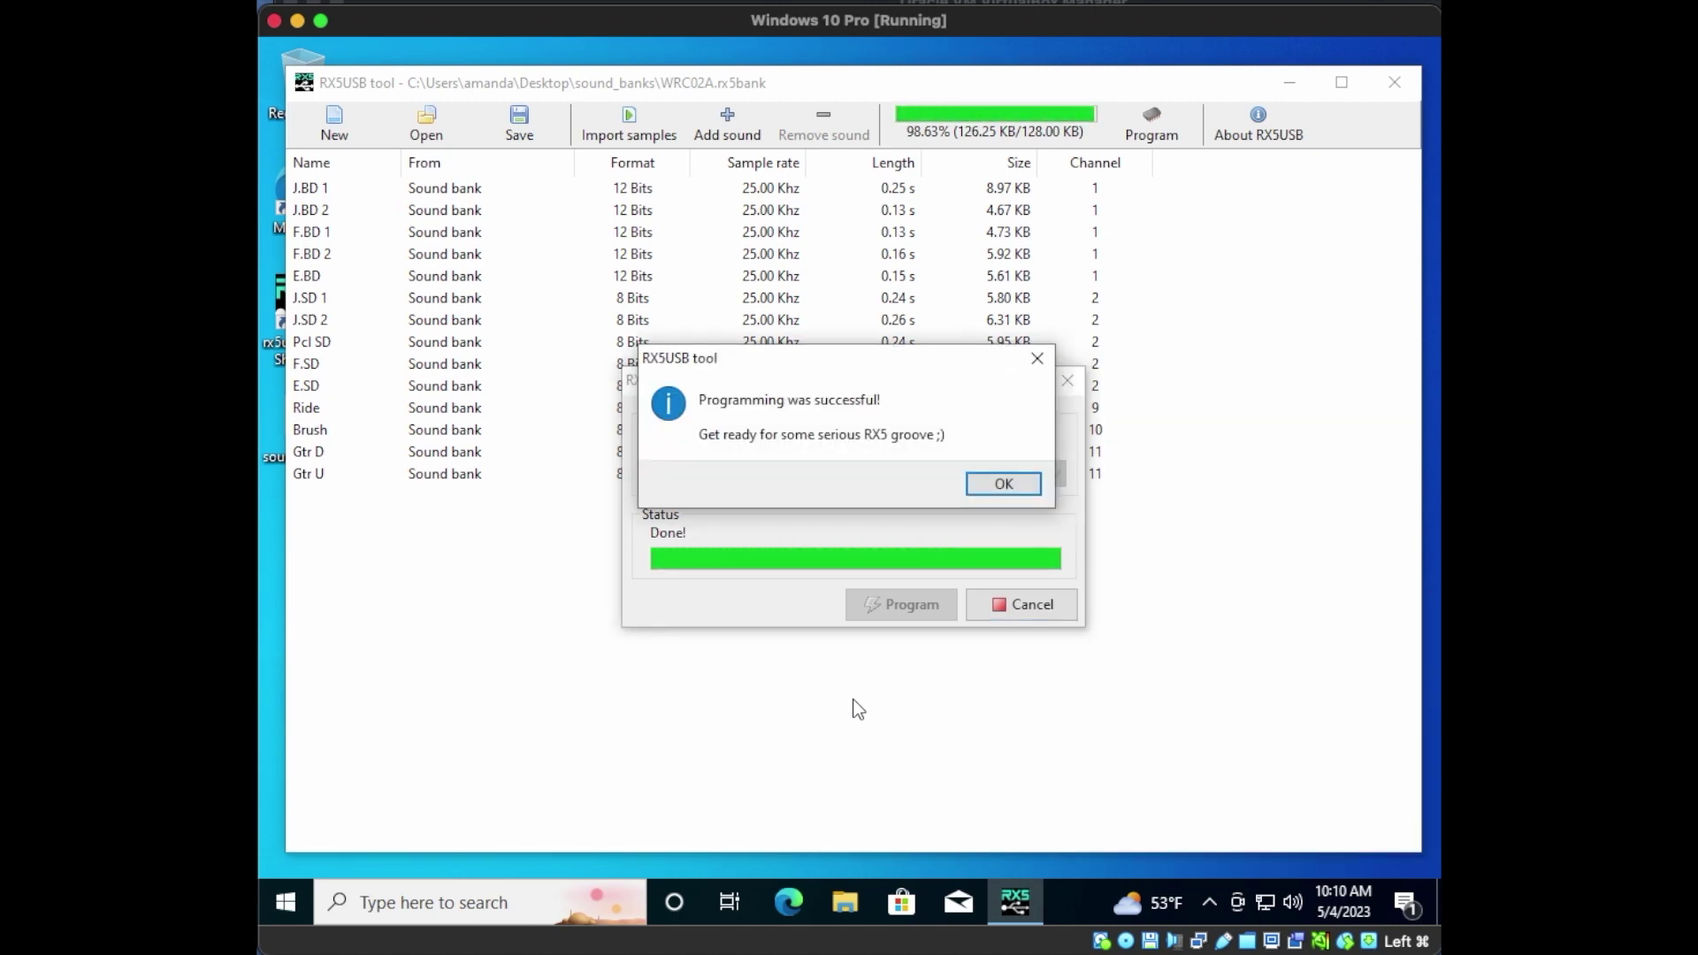
pyautogui.click(1003, 483)
# Step: Load WRC02B.rx5bank and program it to Side 1 Bank B, confirming success
pyautogui.click(426, 124)
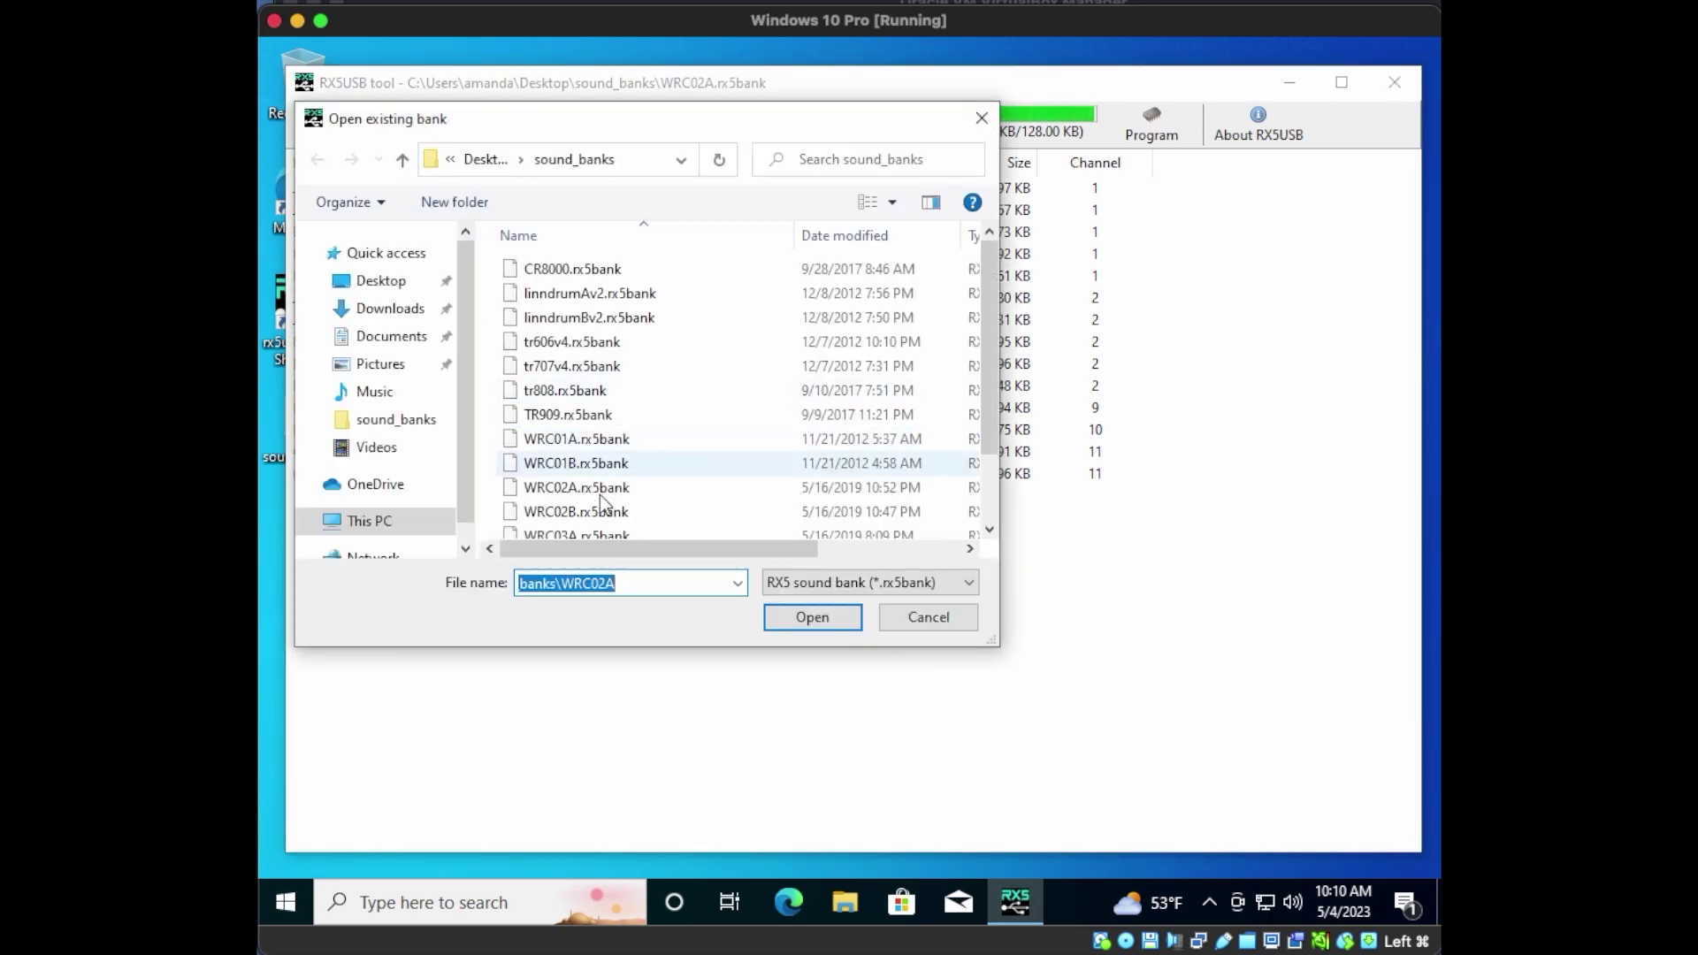
pyautogui.doubleClick(576, 511)
pyautogui.click(1153, 128)
pyautogui.click(895, 478)
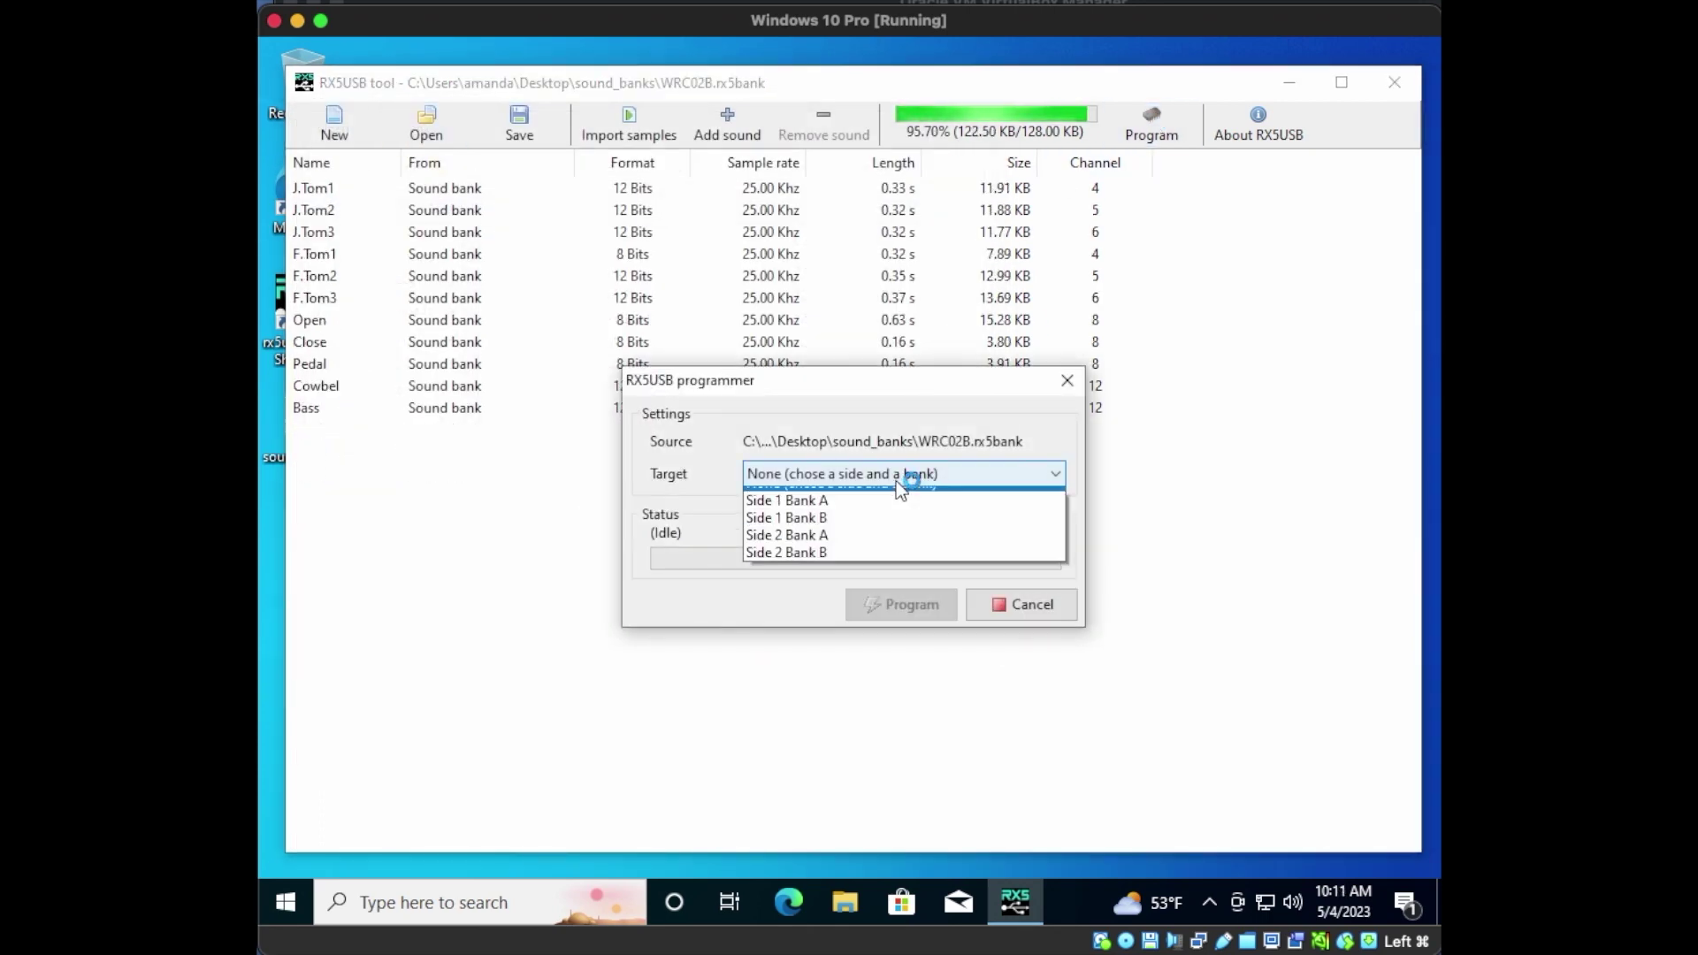
pyautogui.click(871, 534)
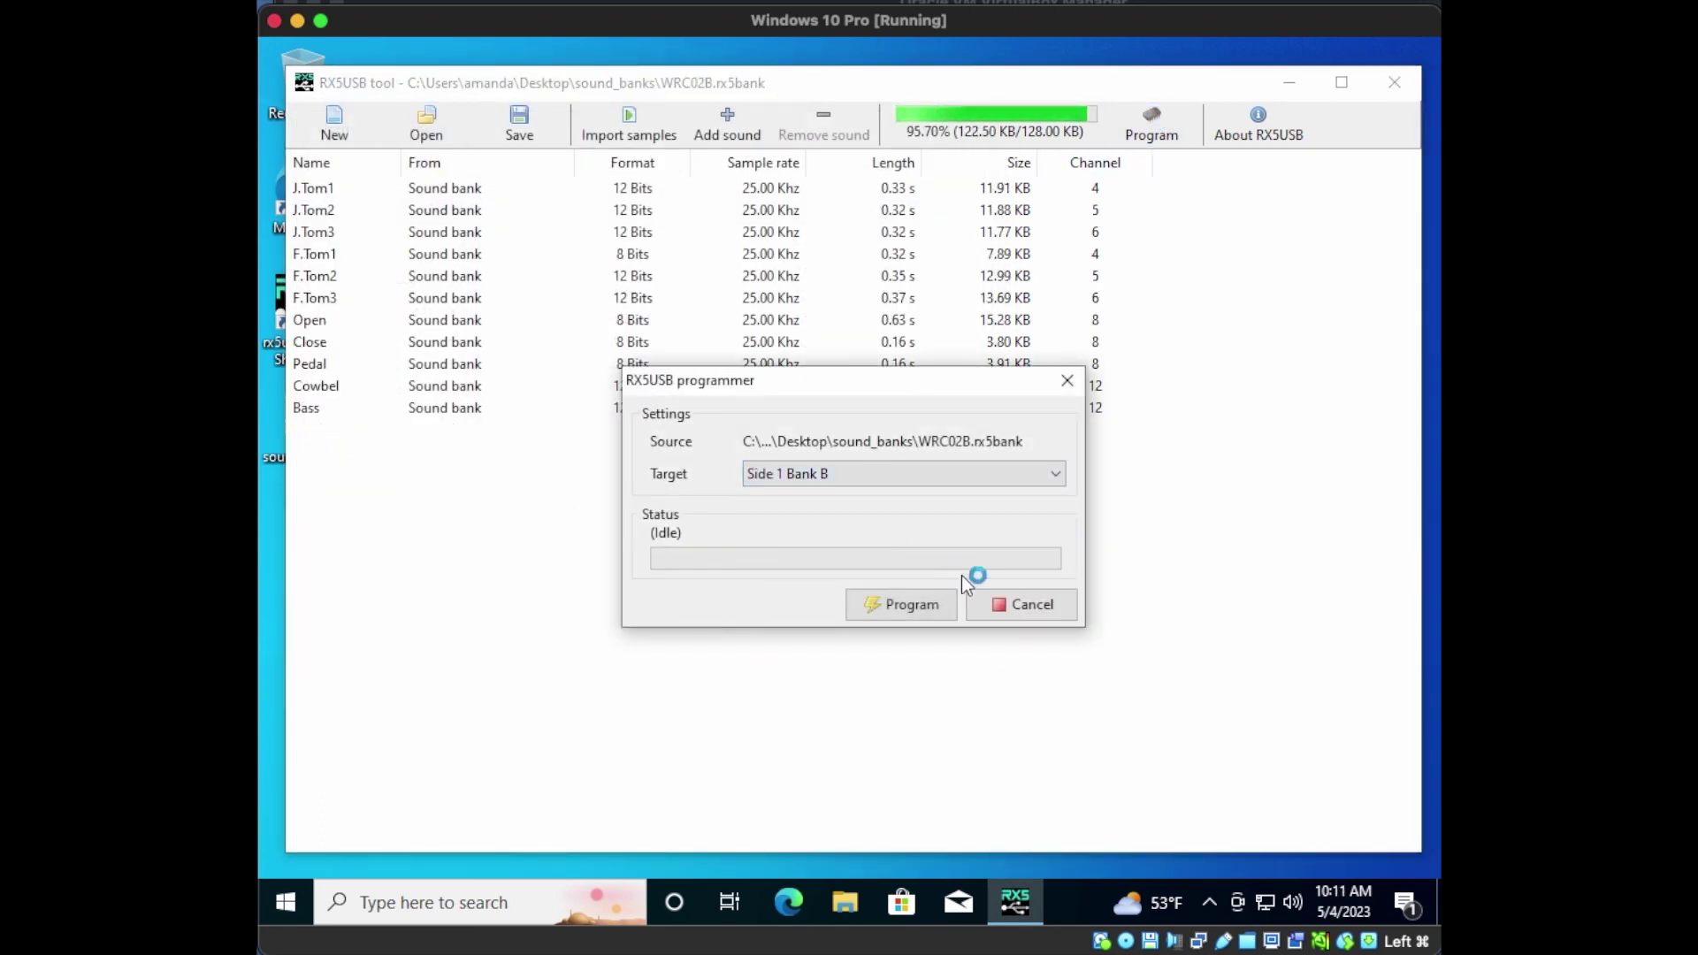
pyautogui.click(896, 610)
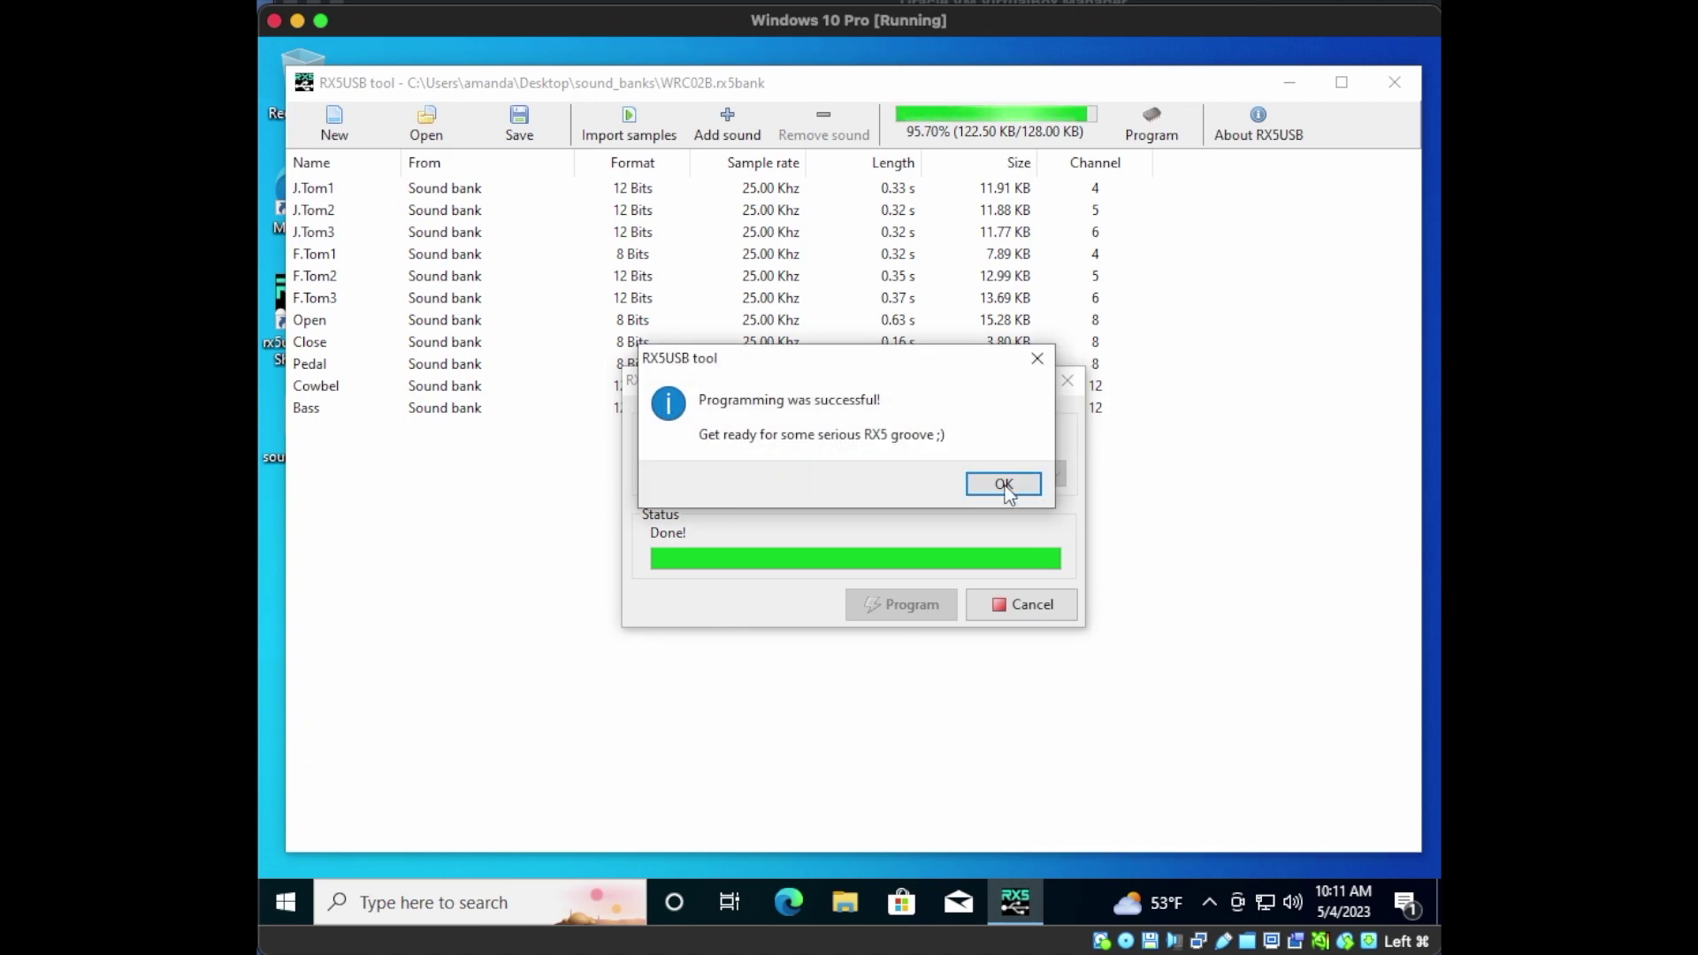
pyautogui.click(1004, 487)
# Step: Load linndrumAv2.rx5bank and program it to Side 2 Bank A, confirming success
pyautogui.click(427, 122)
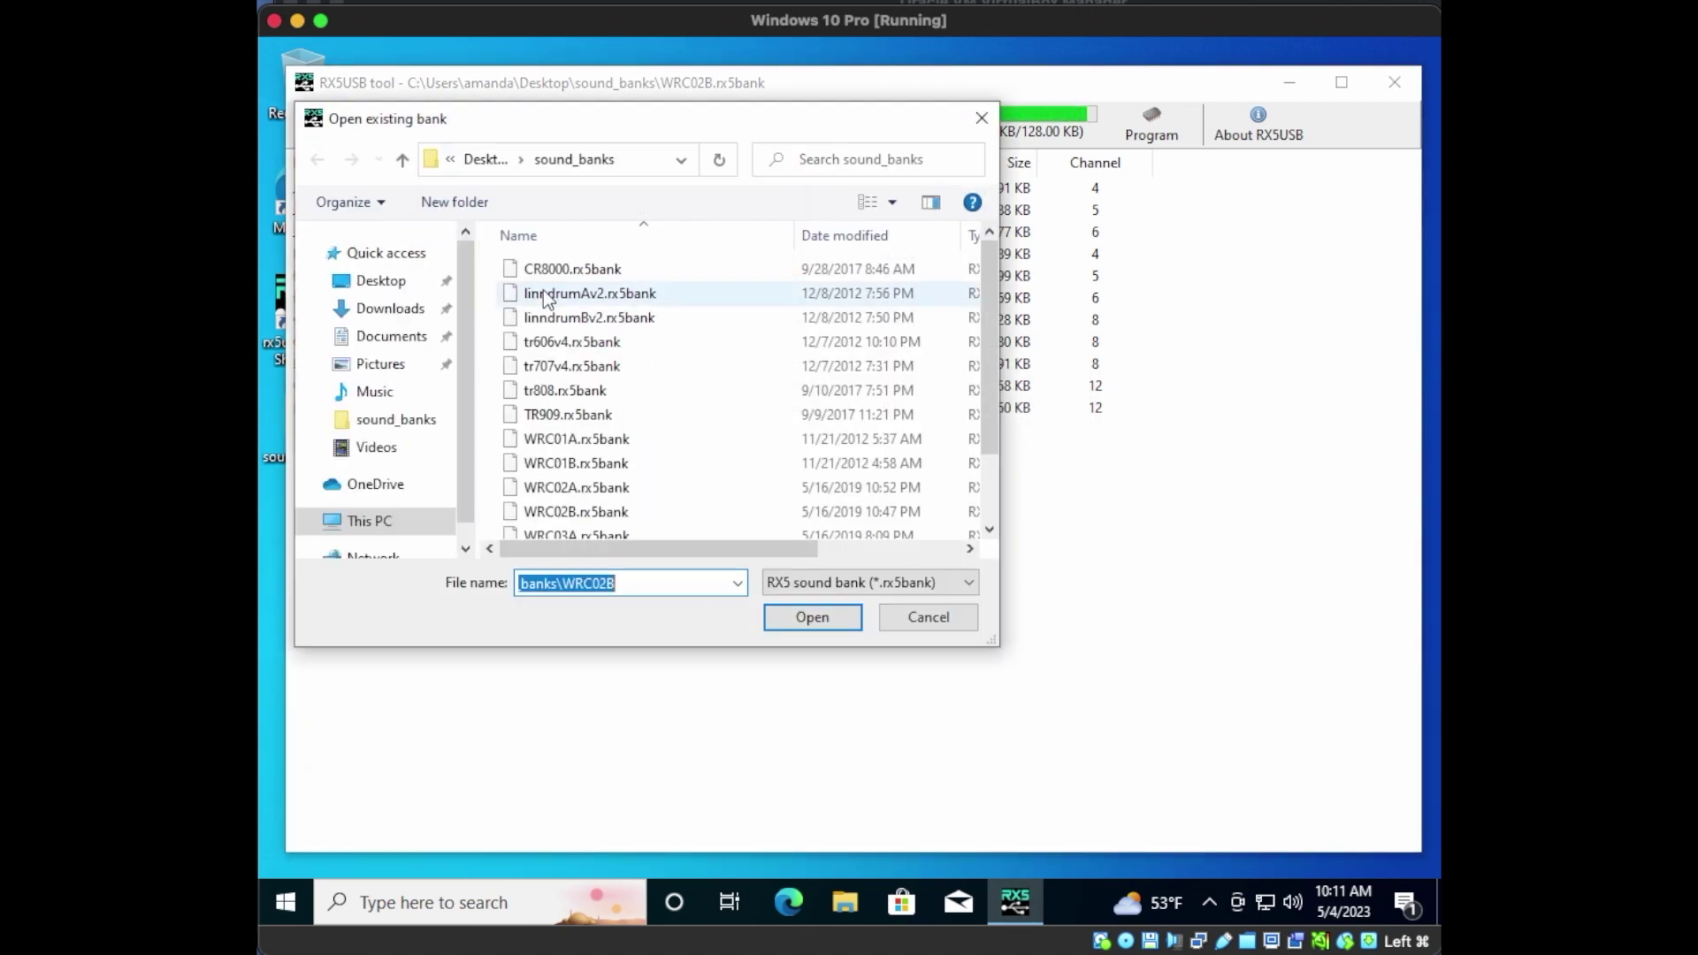
pyautogui.doubleClick(546, 295)
pyautogui.click(1151, 130)
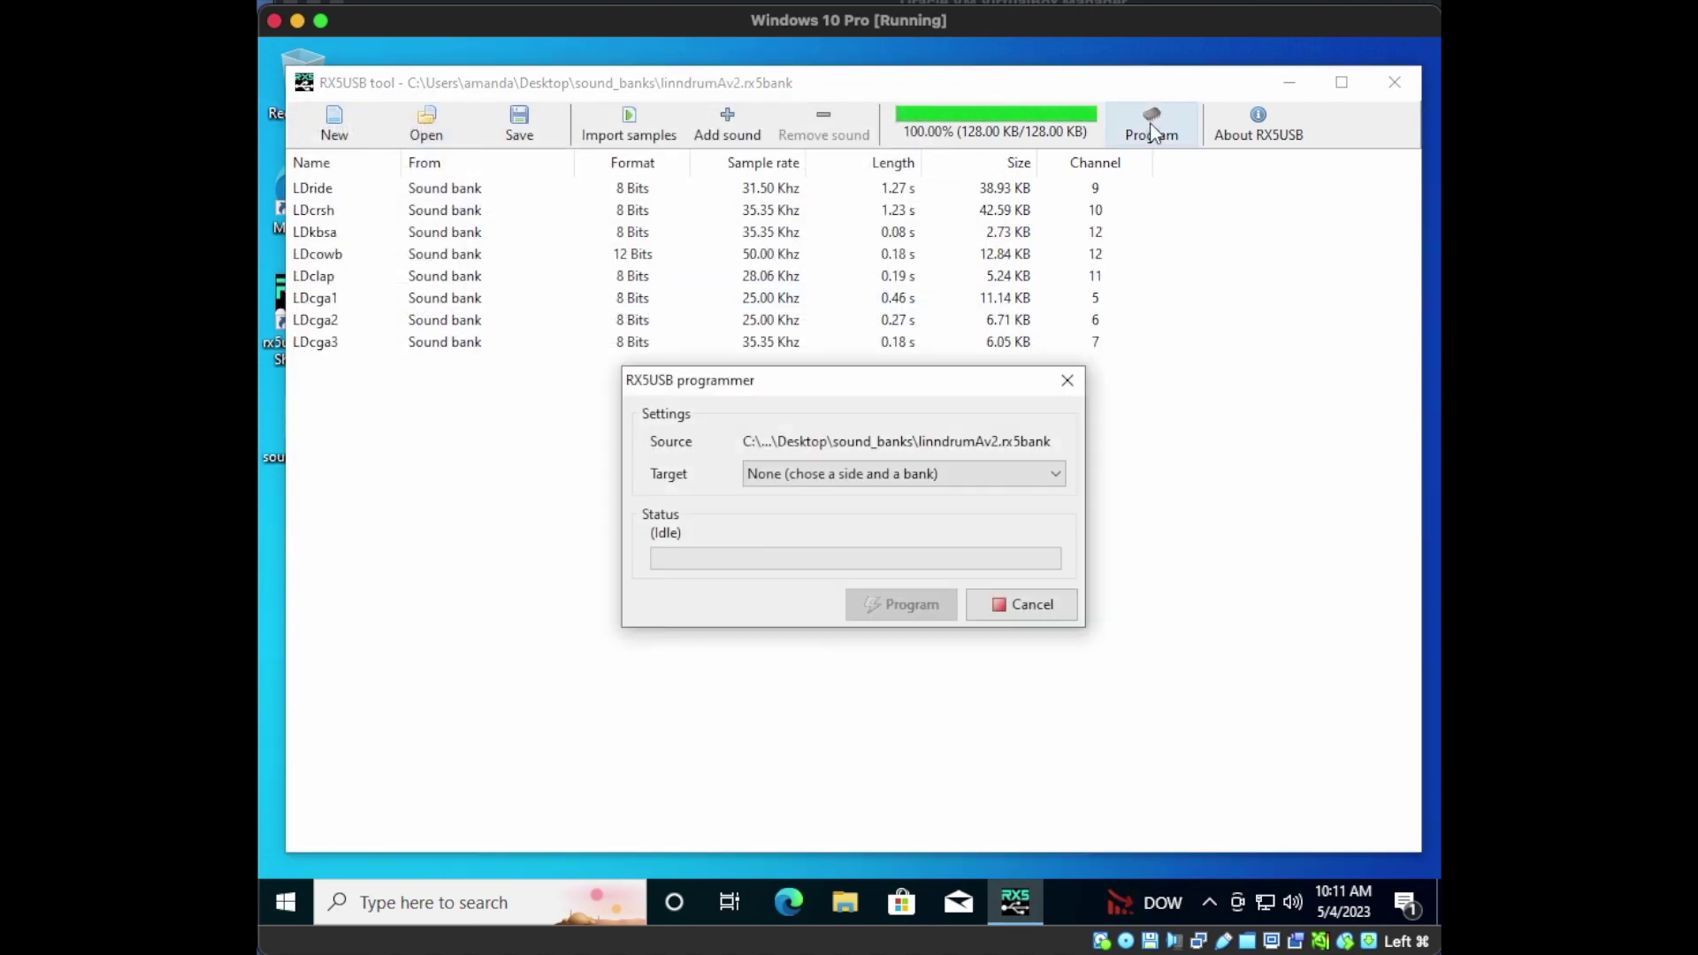
pyautogui.click(938, 475)
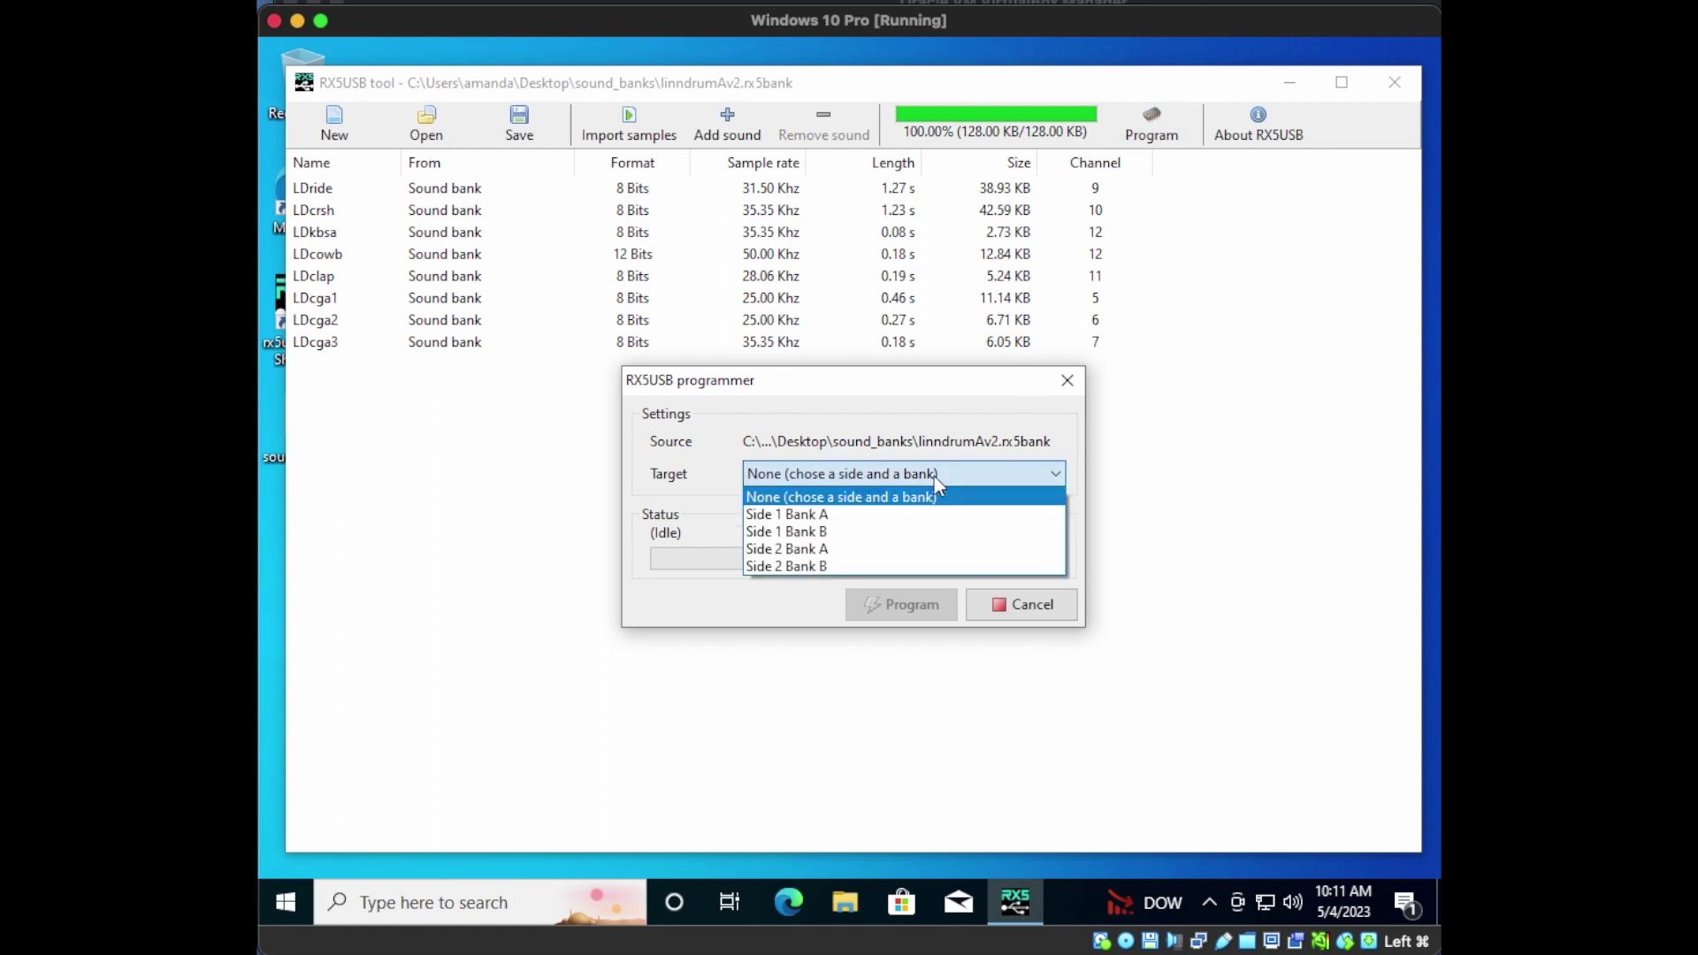
pyautogui.click(894, 547)
pyautogui.click(926, 608)
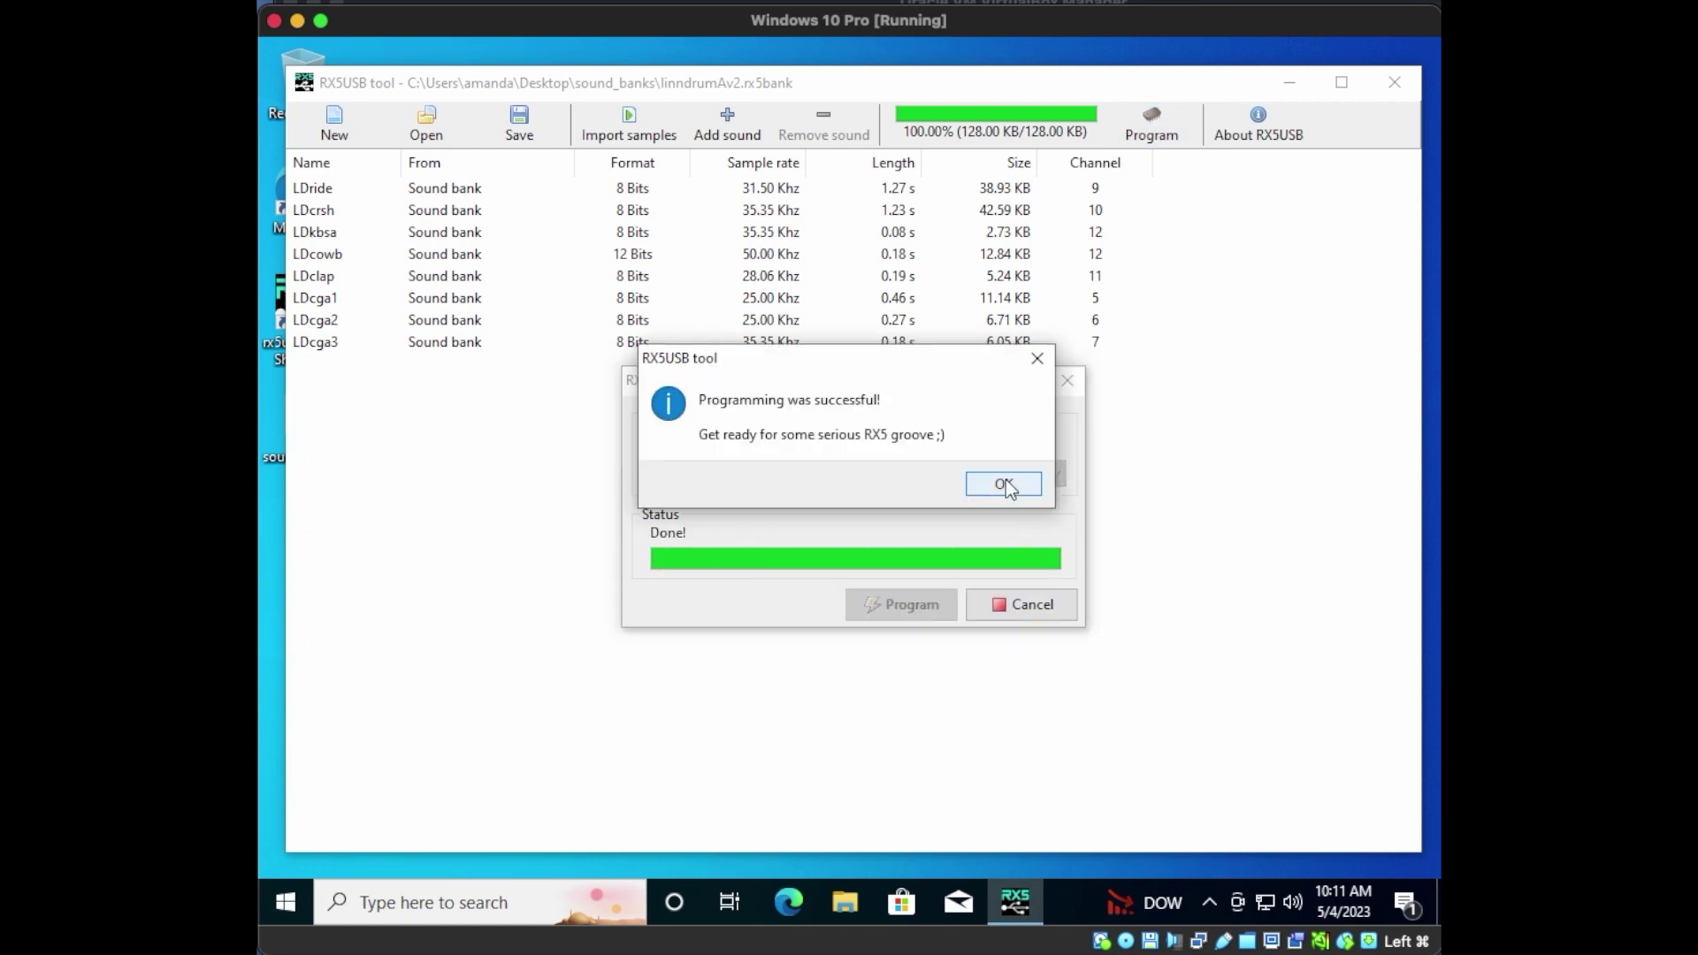
pyautogui.click(1003, 483)
pyautogui.click(426, 123)
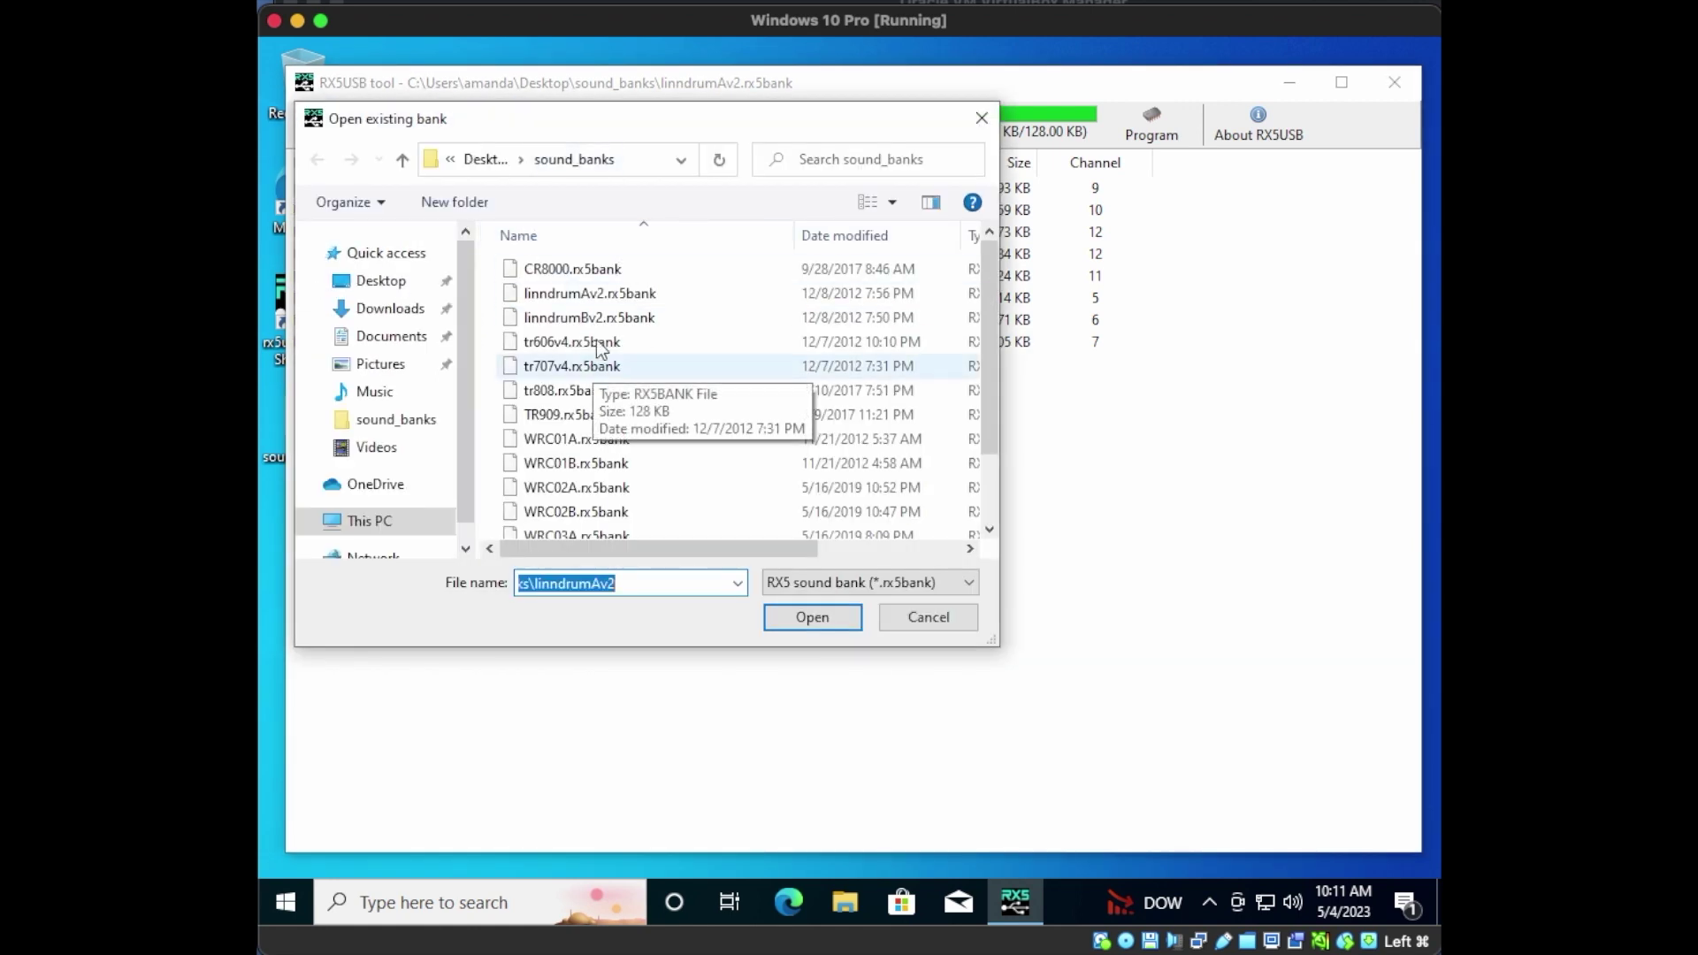
# Step: Load linndrumBv2.rx5bank and start programming it to Side 2 Bank B
pyautogui.doubleClick(589, 317)
pyautogui.click(1151, 131)
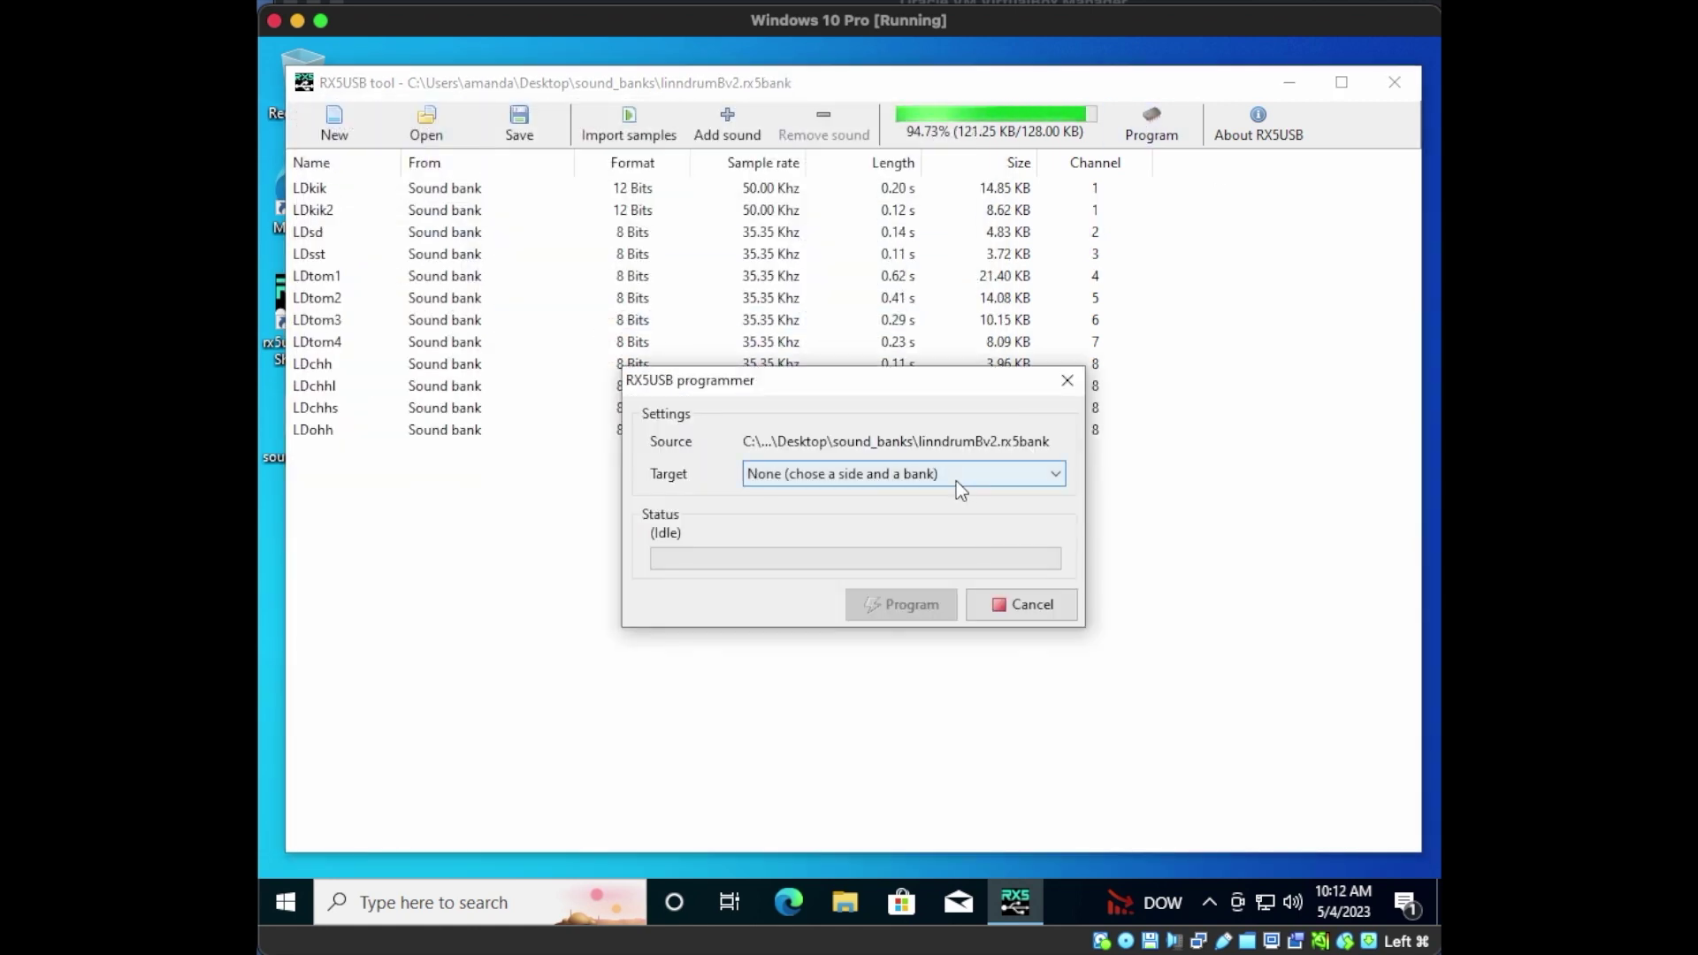
pyautogui.click(957, 481)
pyautogui.click(937, 566)
pyautogui.click(923, 612)
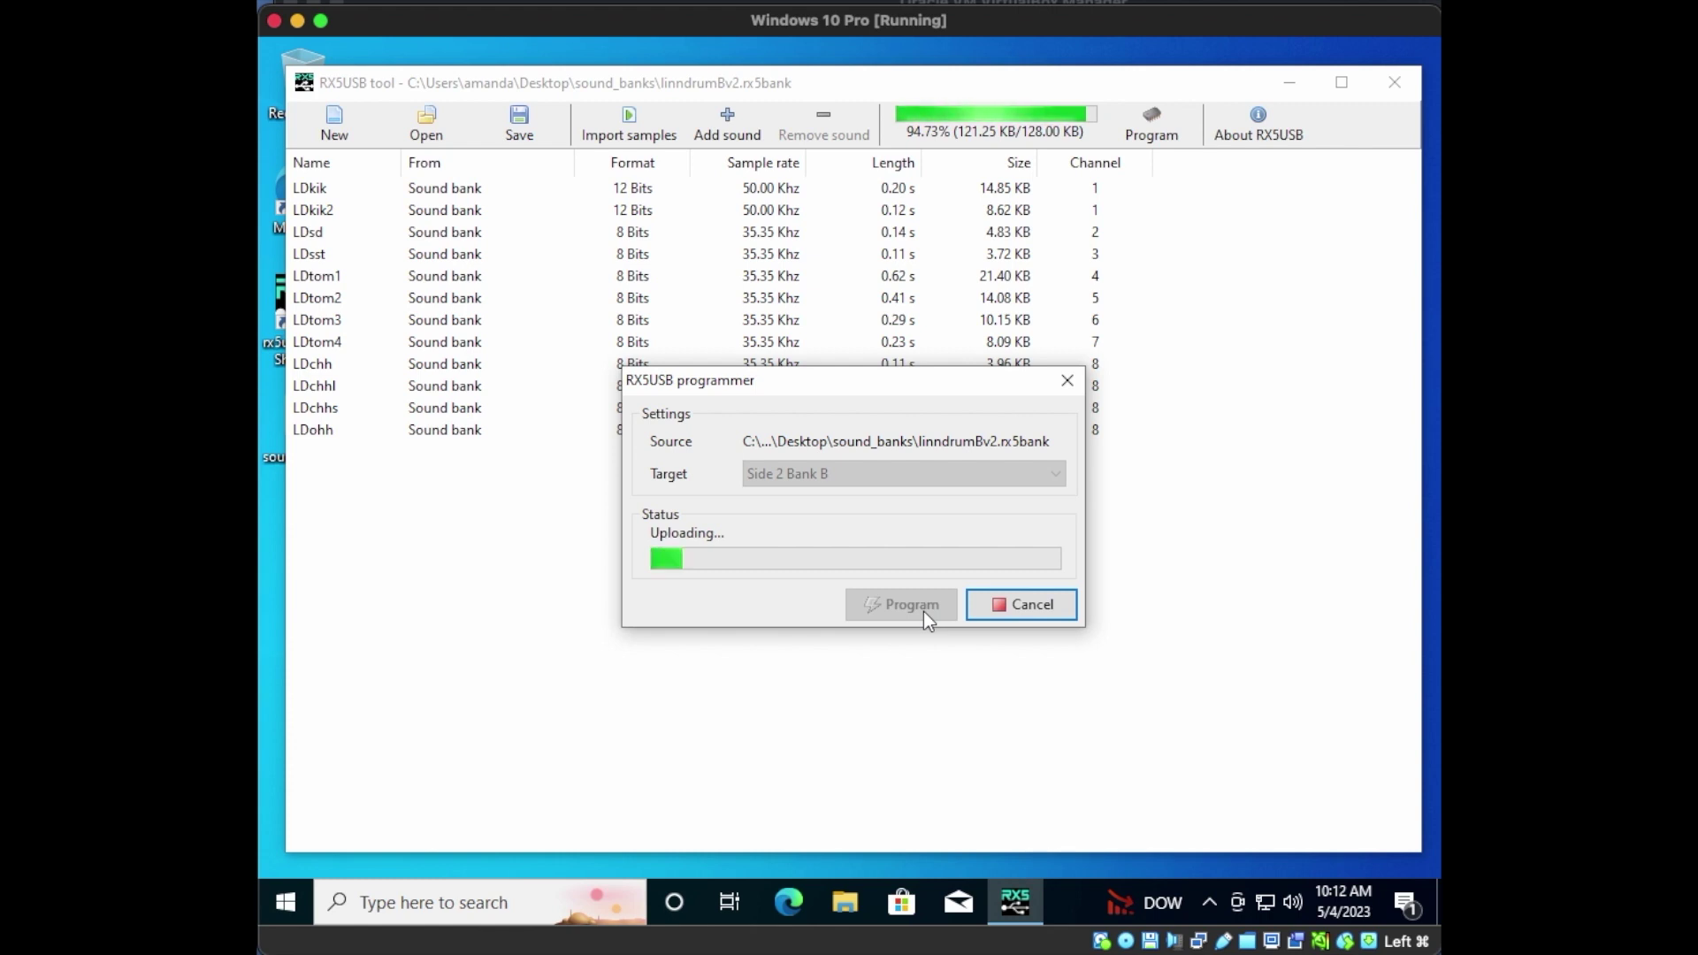
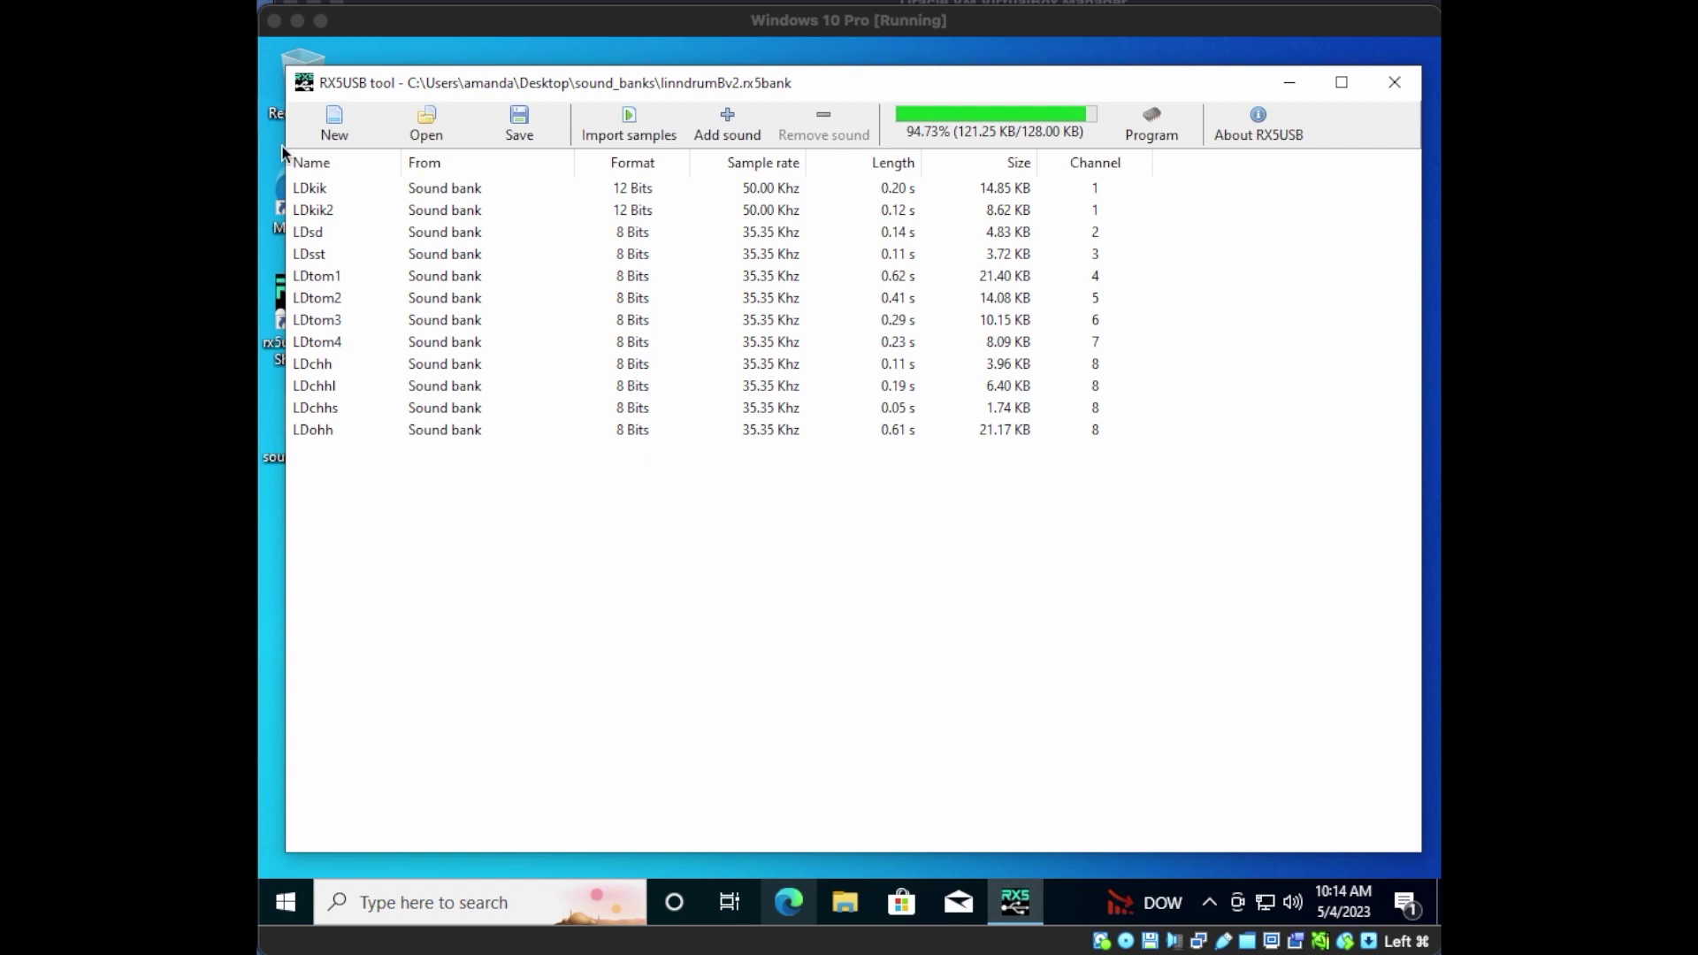
# Step: Replace the LinnDrum bank with a fresh empty bank, ready for importing samples
pyautogui.click(335, 123)
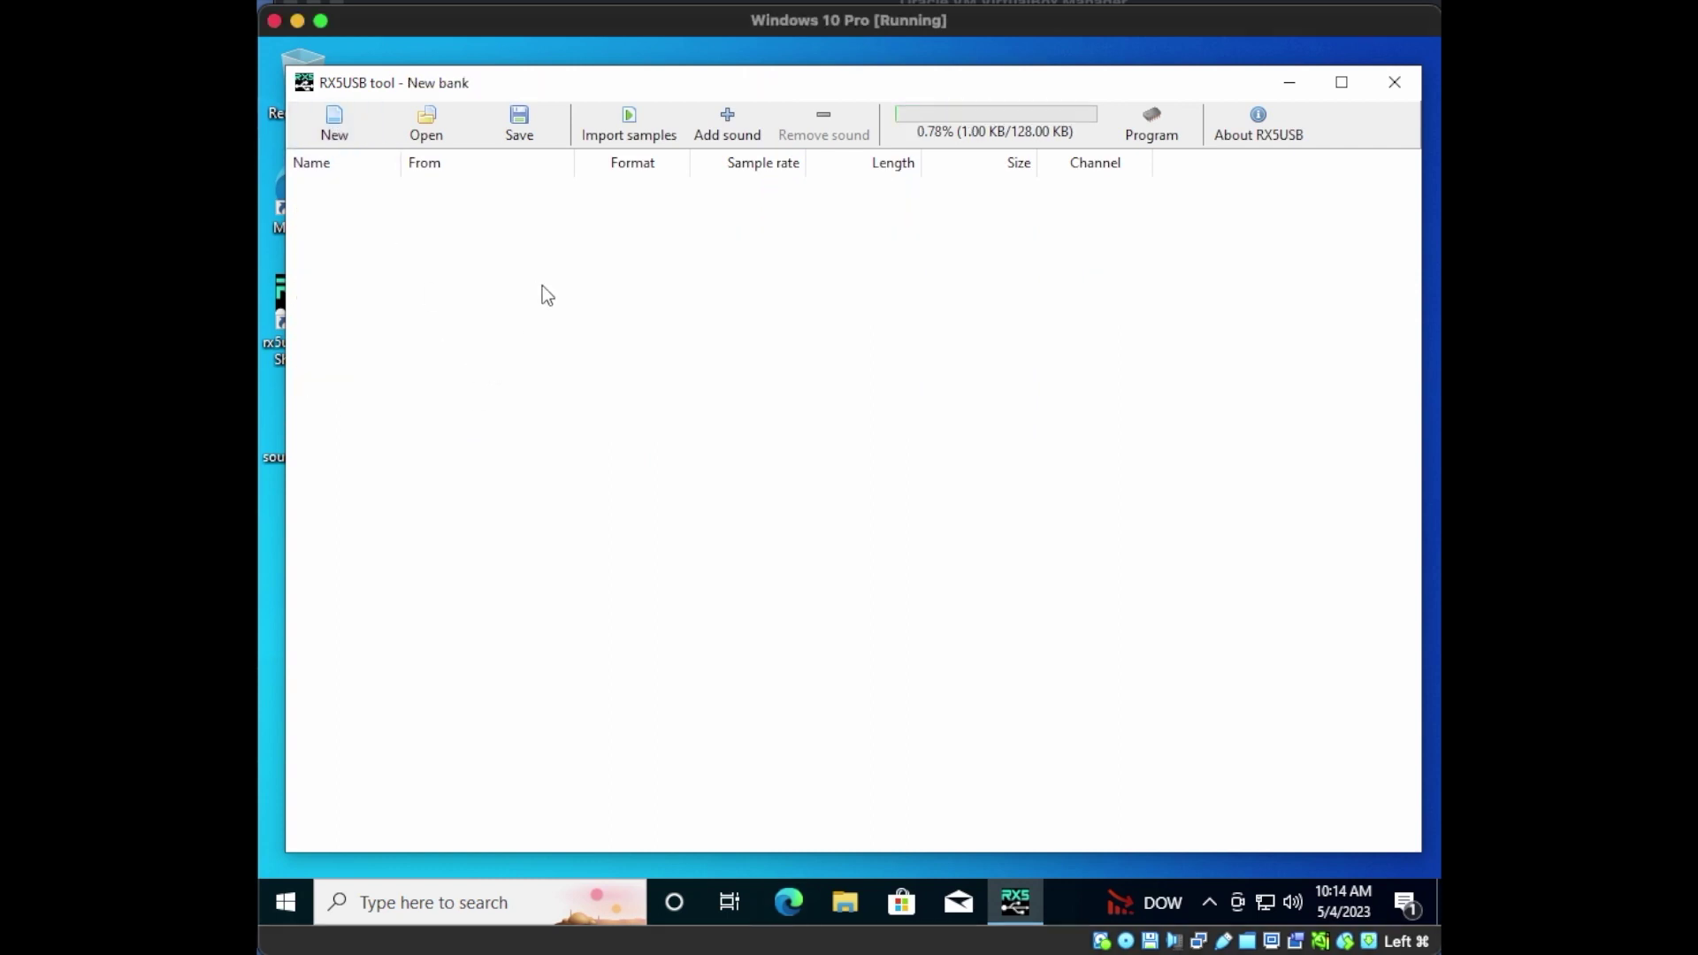
pyautogui.click(621, 113)
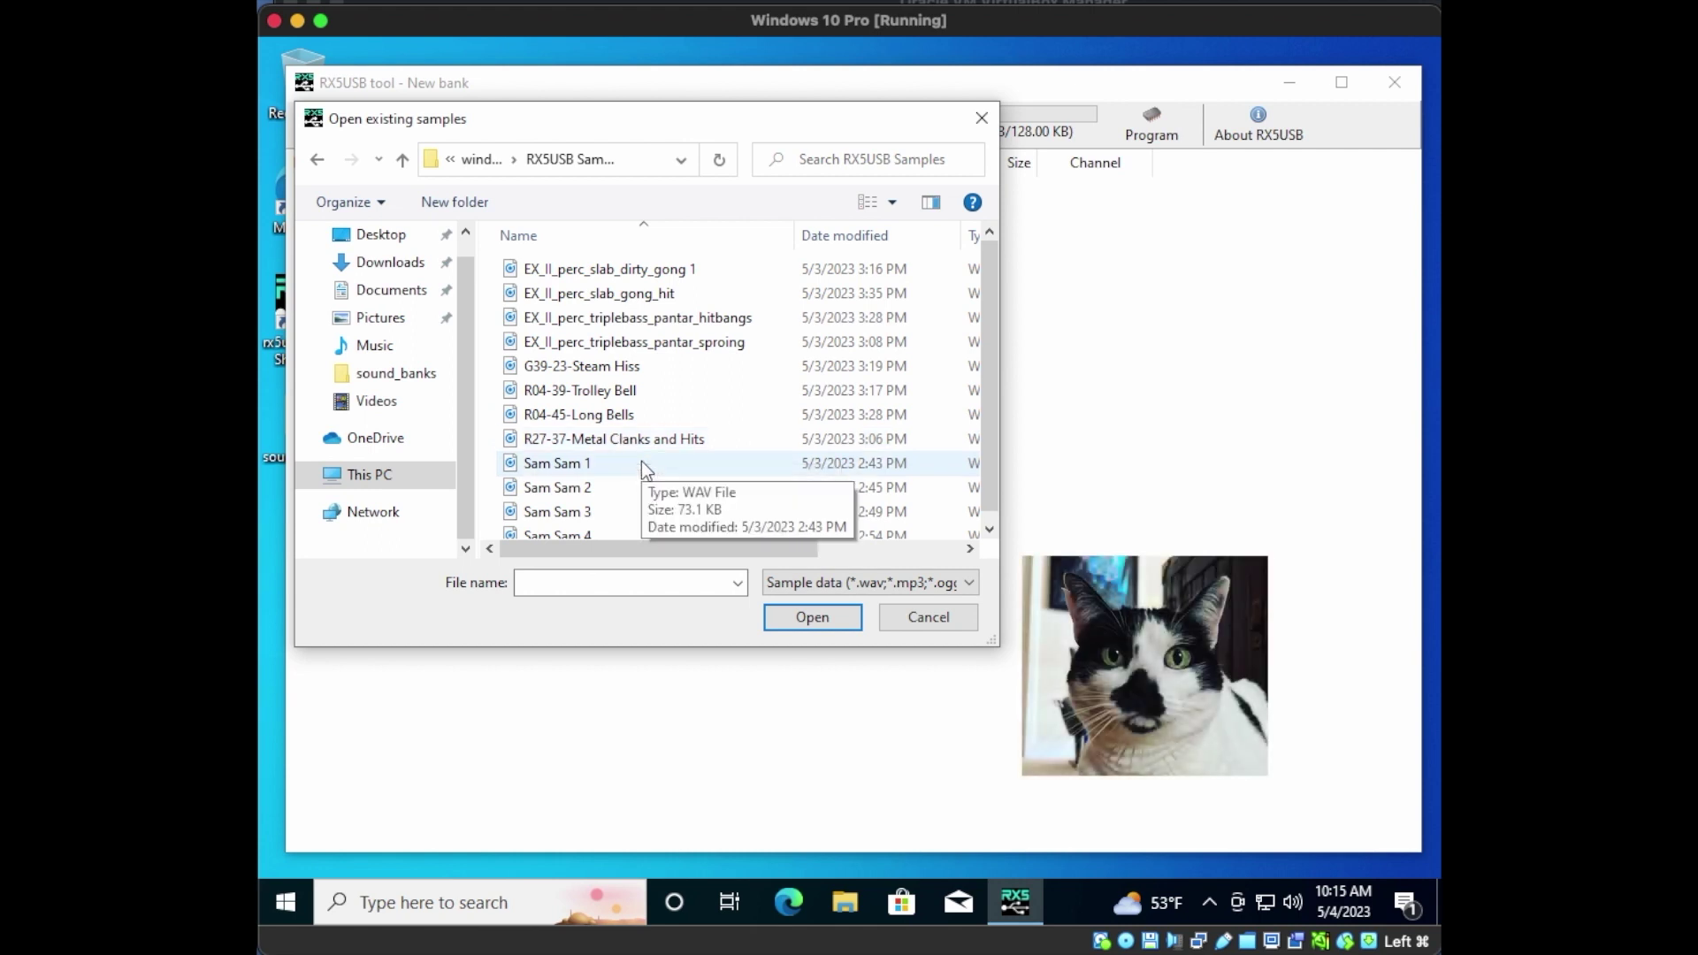
# Step: Import all twelve WAV files from the RX5USB Samples folder into the new bank
pyautogui.scroll(-1, 640, 460)
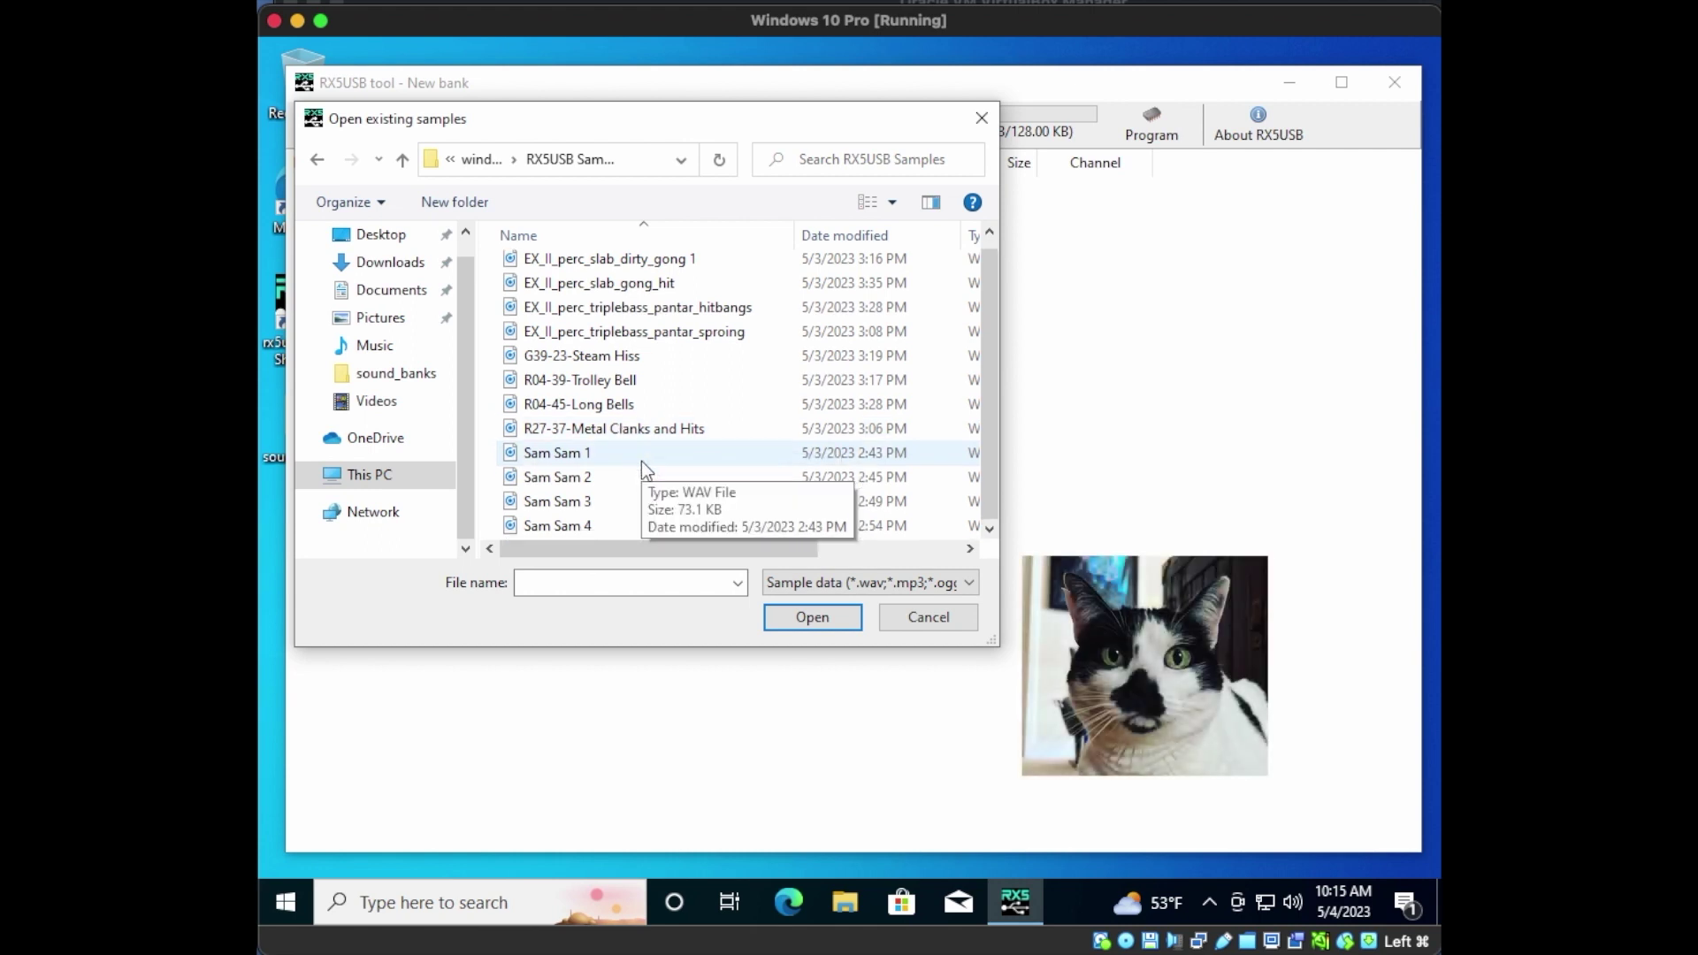
pyautogui.press('Down')
pyautogui.keyDown('shift'); pyautogui.click(581, 524); pyautogui.keyUp('shift')
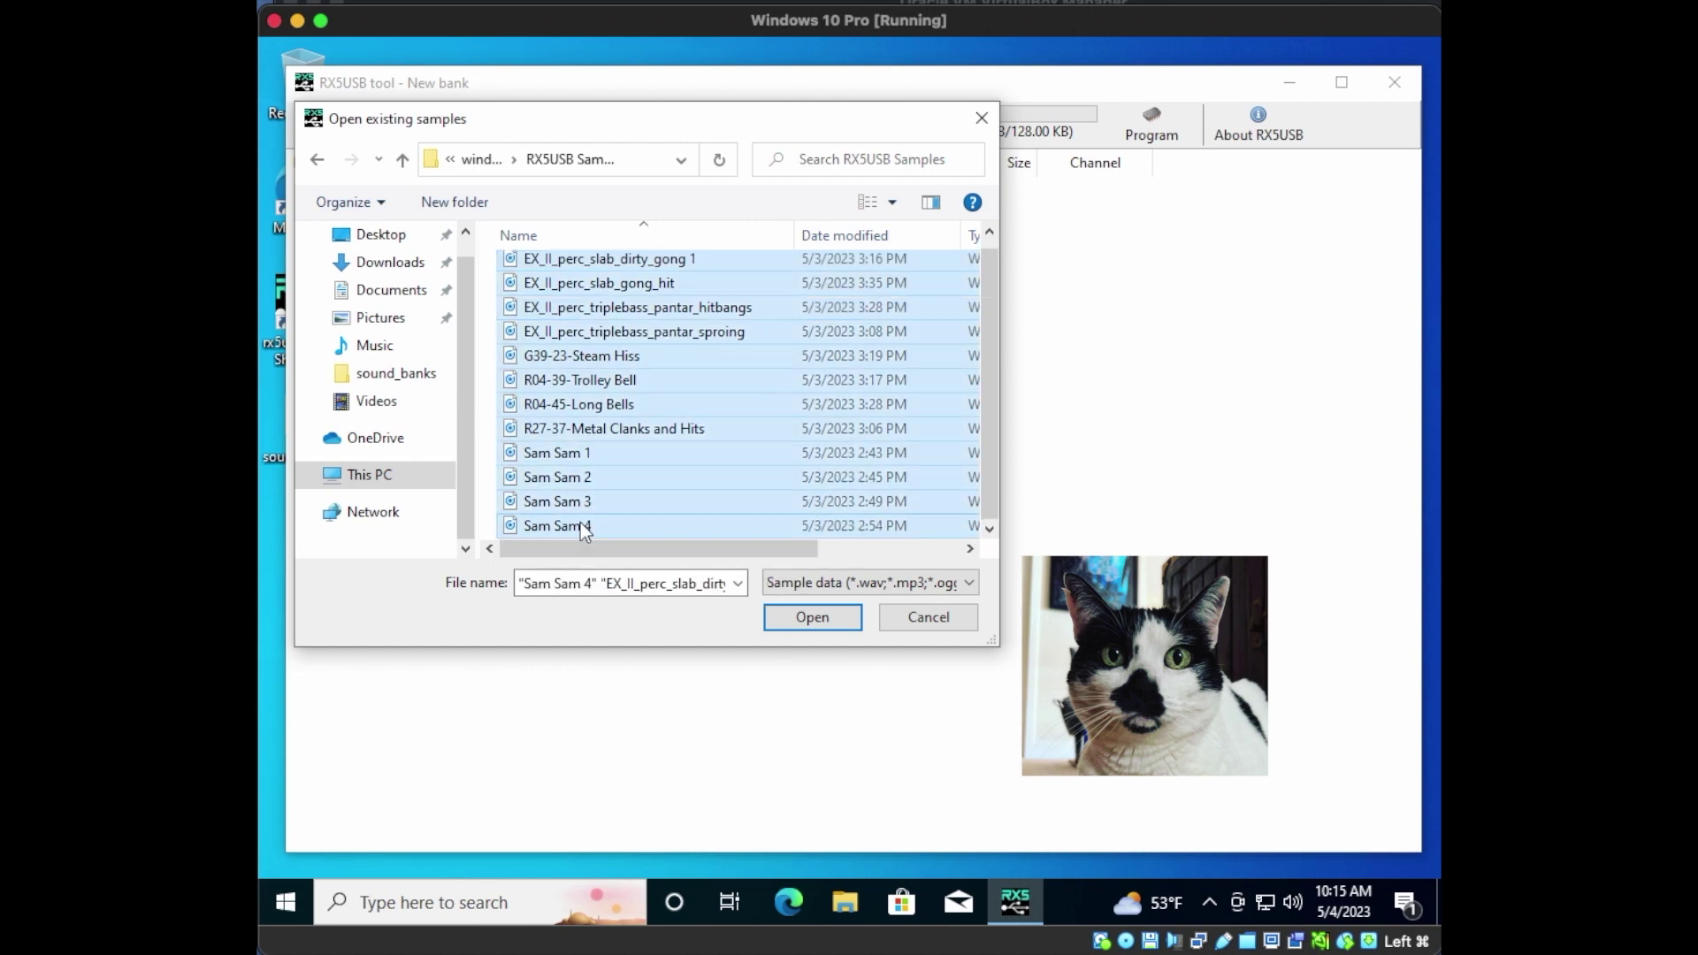
pyautogui.click(798, 619)
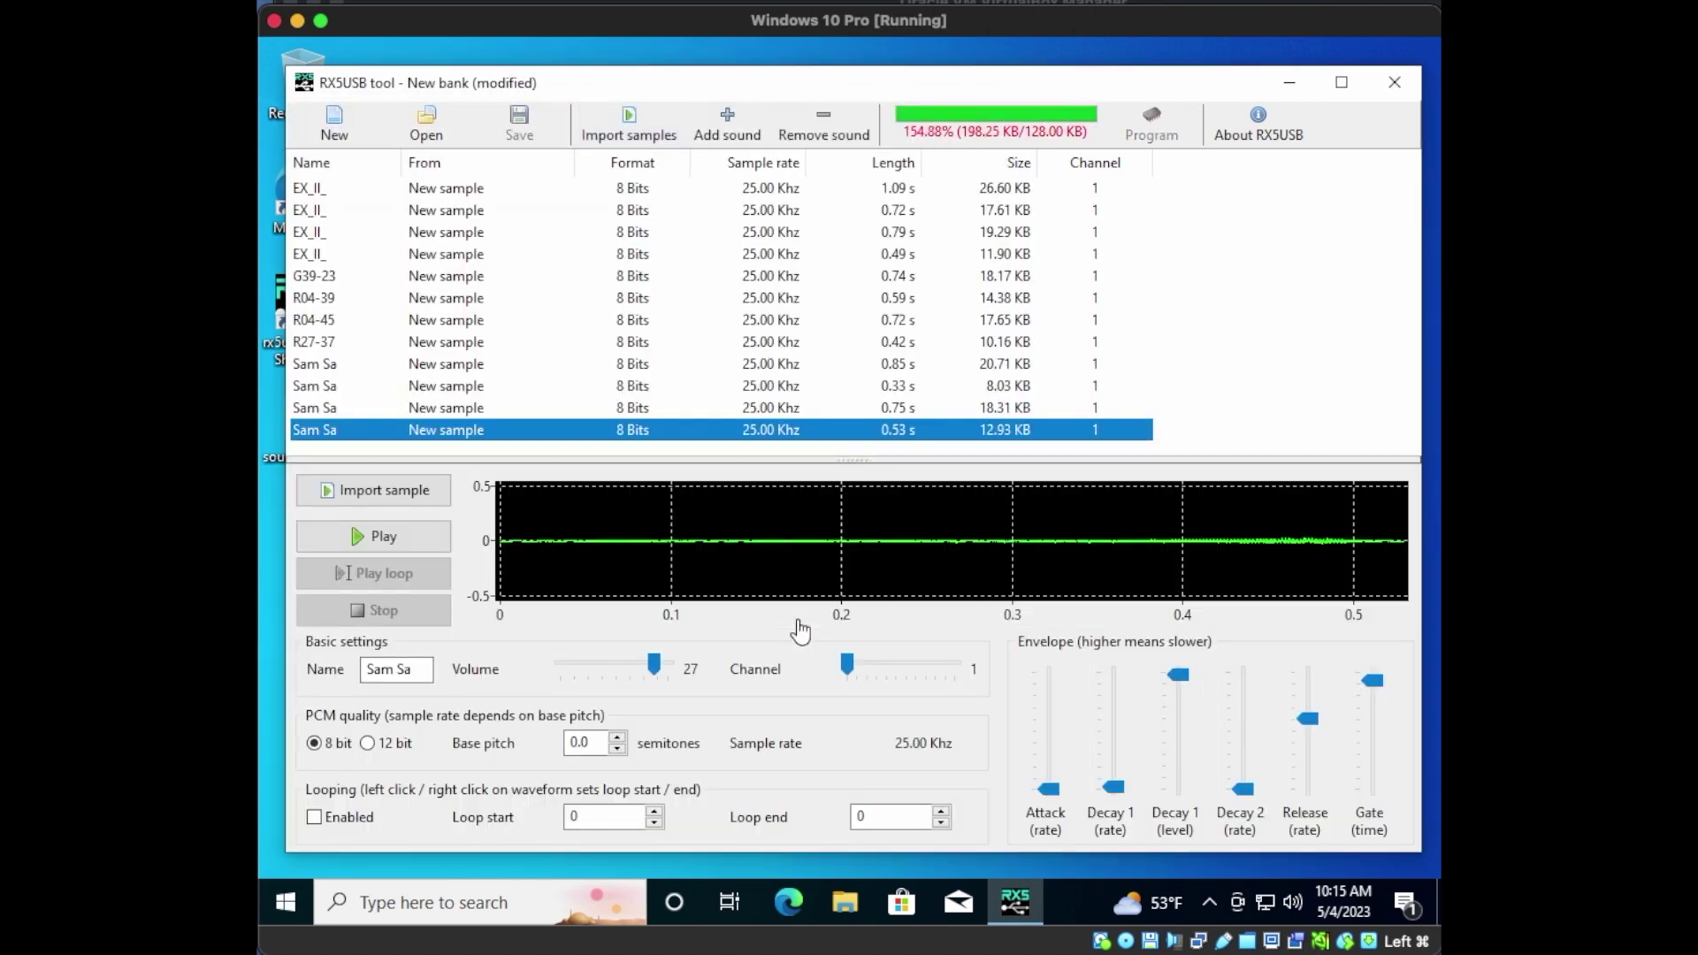
pyautogui.click(387, 304)
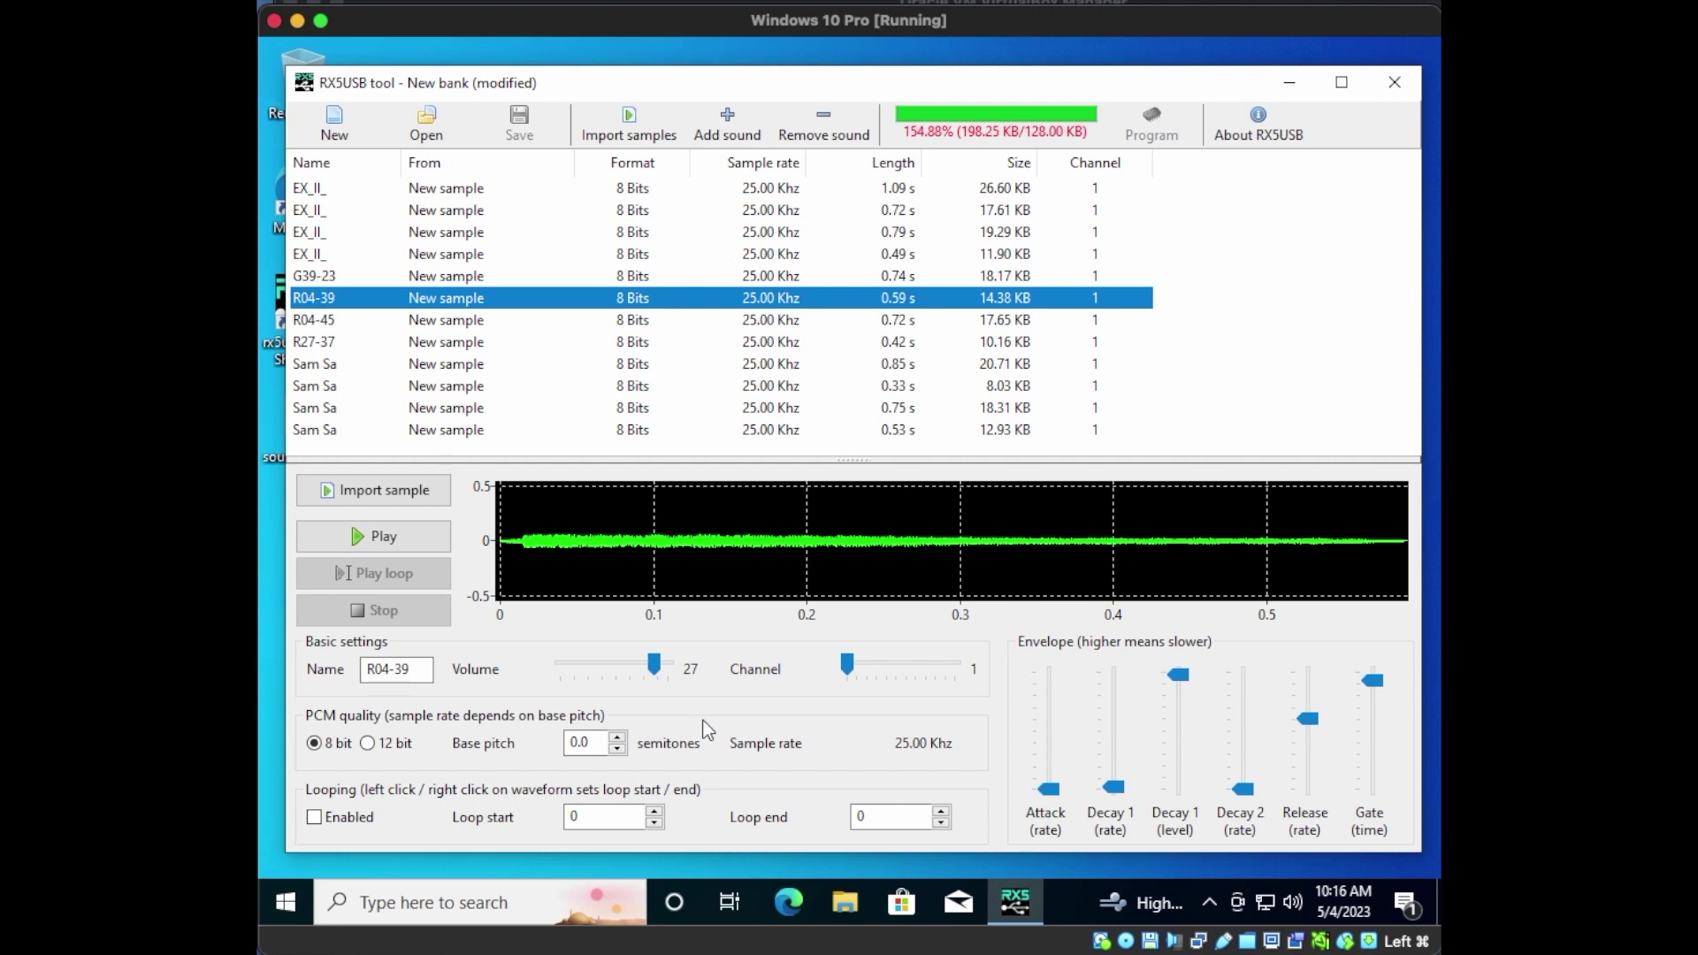
# Step: Remove the Sam Sa, G39-23 and longer EX_II_ samples so memory drops to 94.34%
pyautogui.click(699, 431)
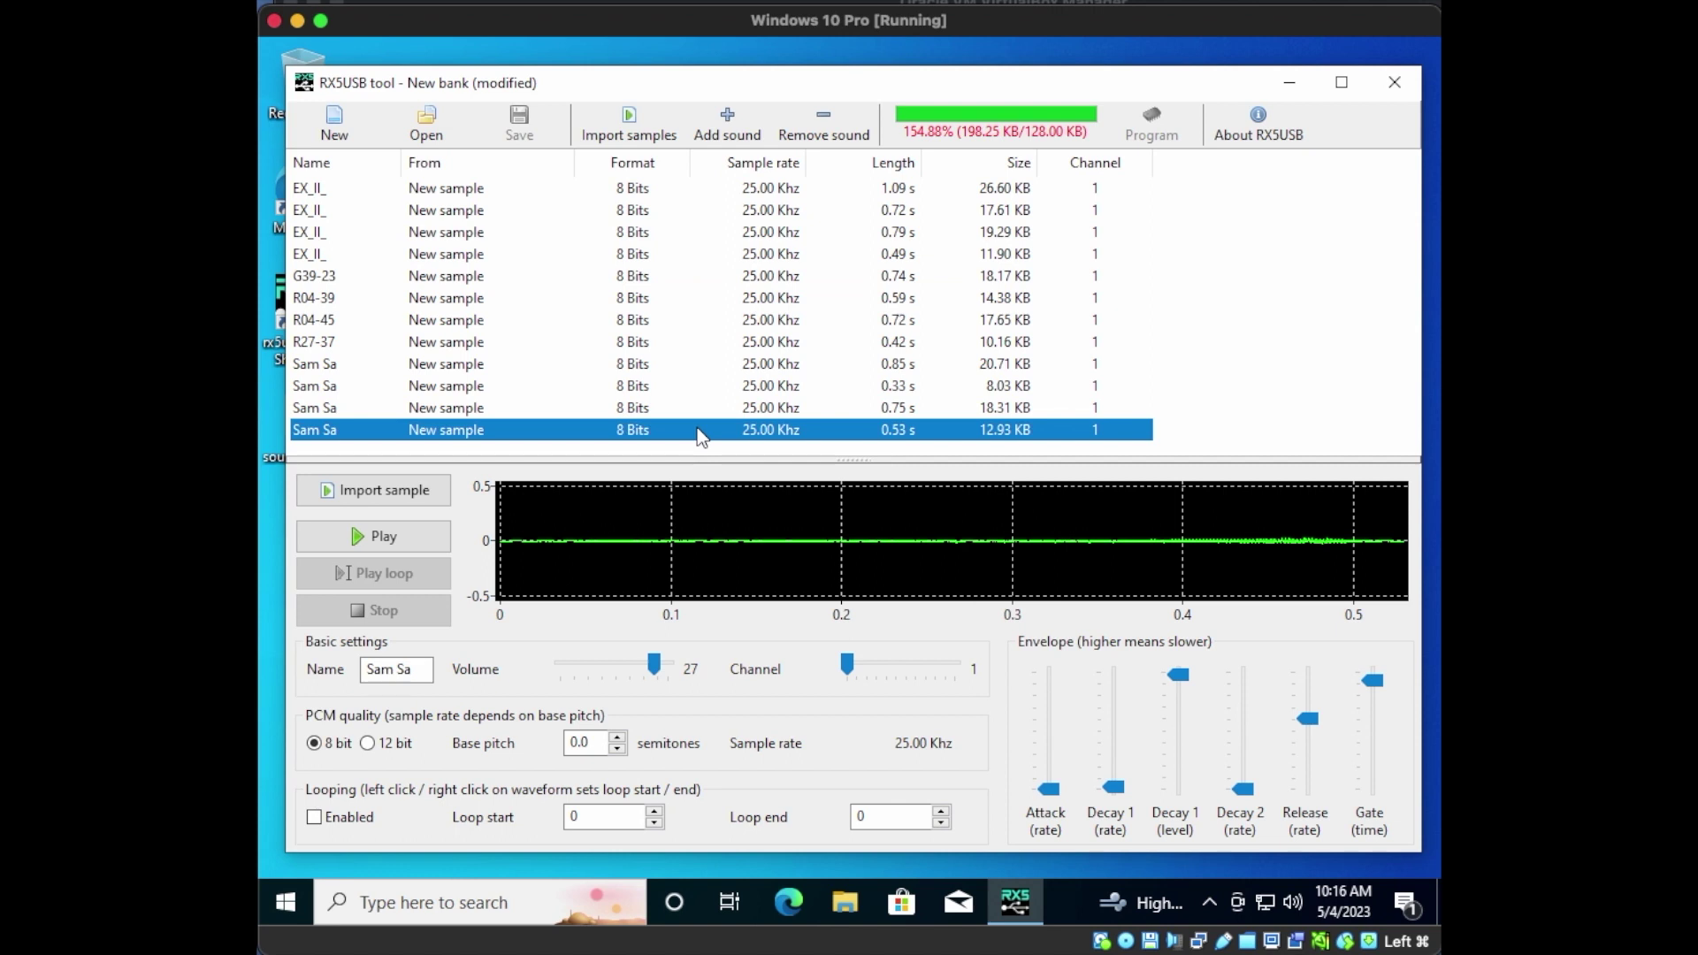
pyautogui.click(806, 115)
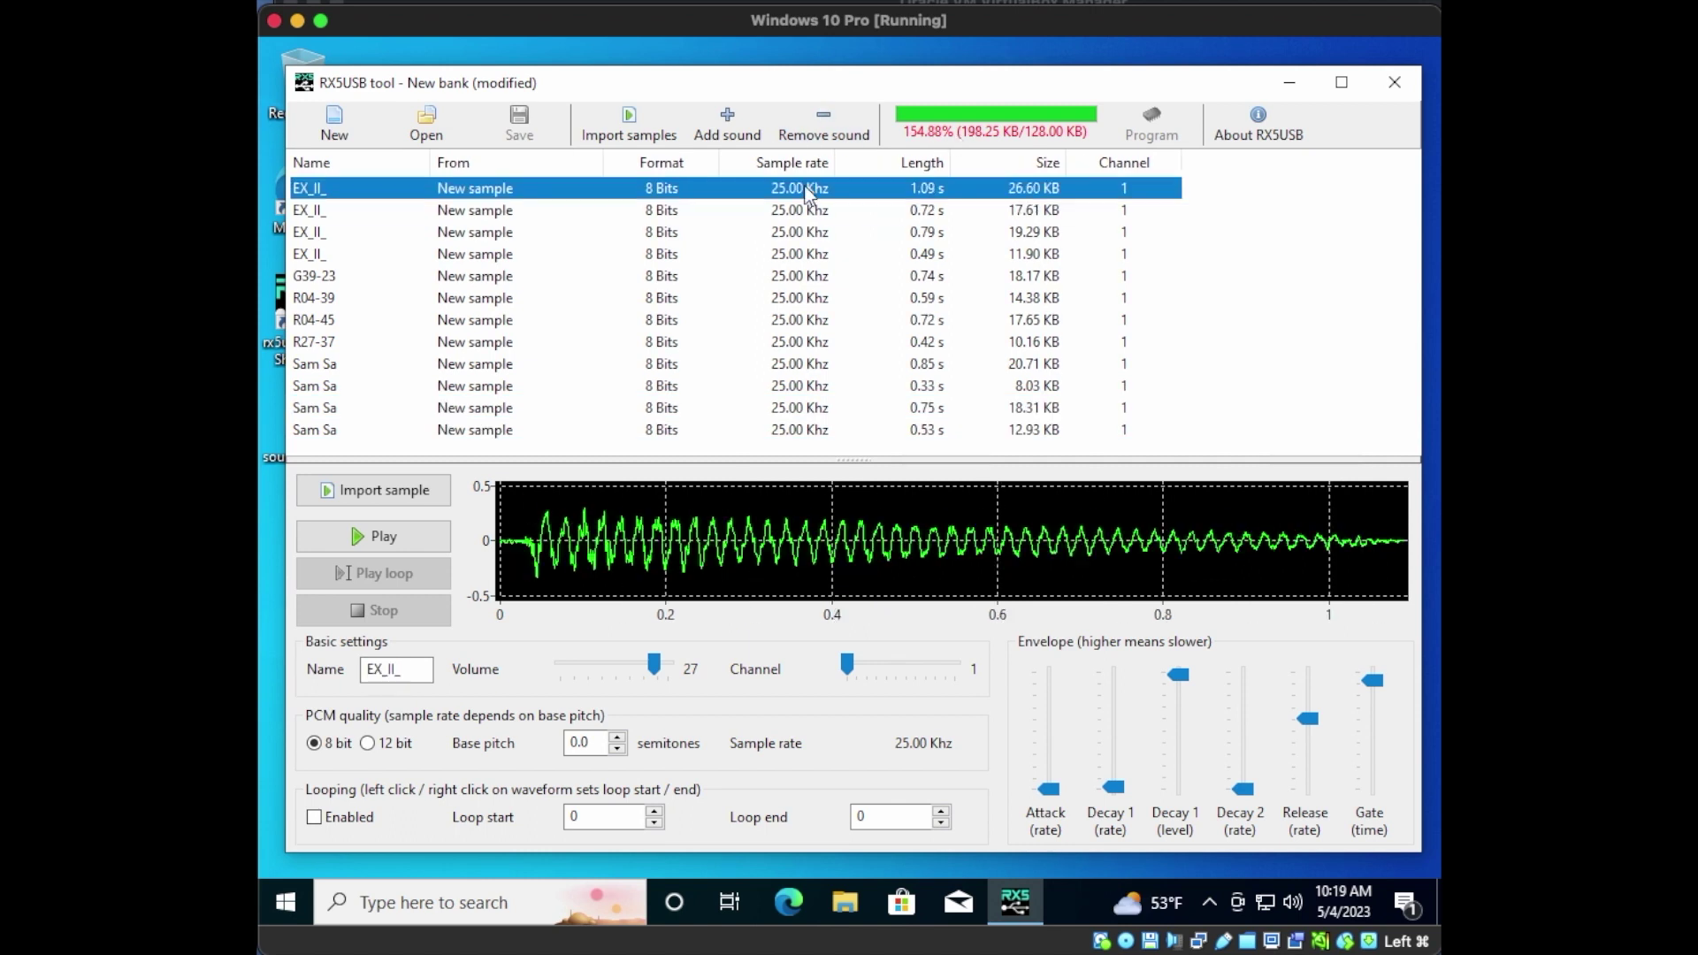
pyautogui.click(822, 124)
pyautogui.click(794, 410)
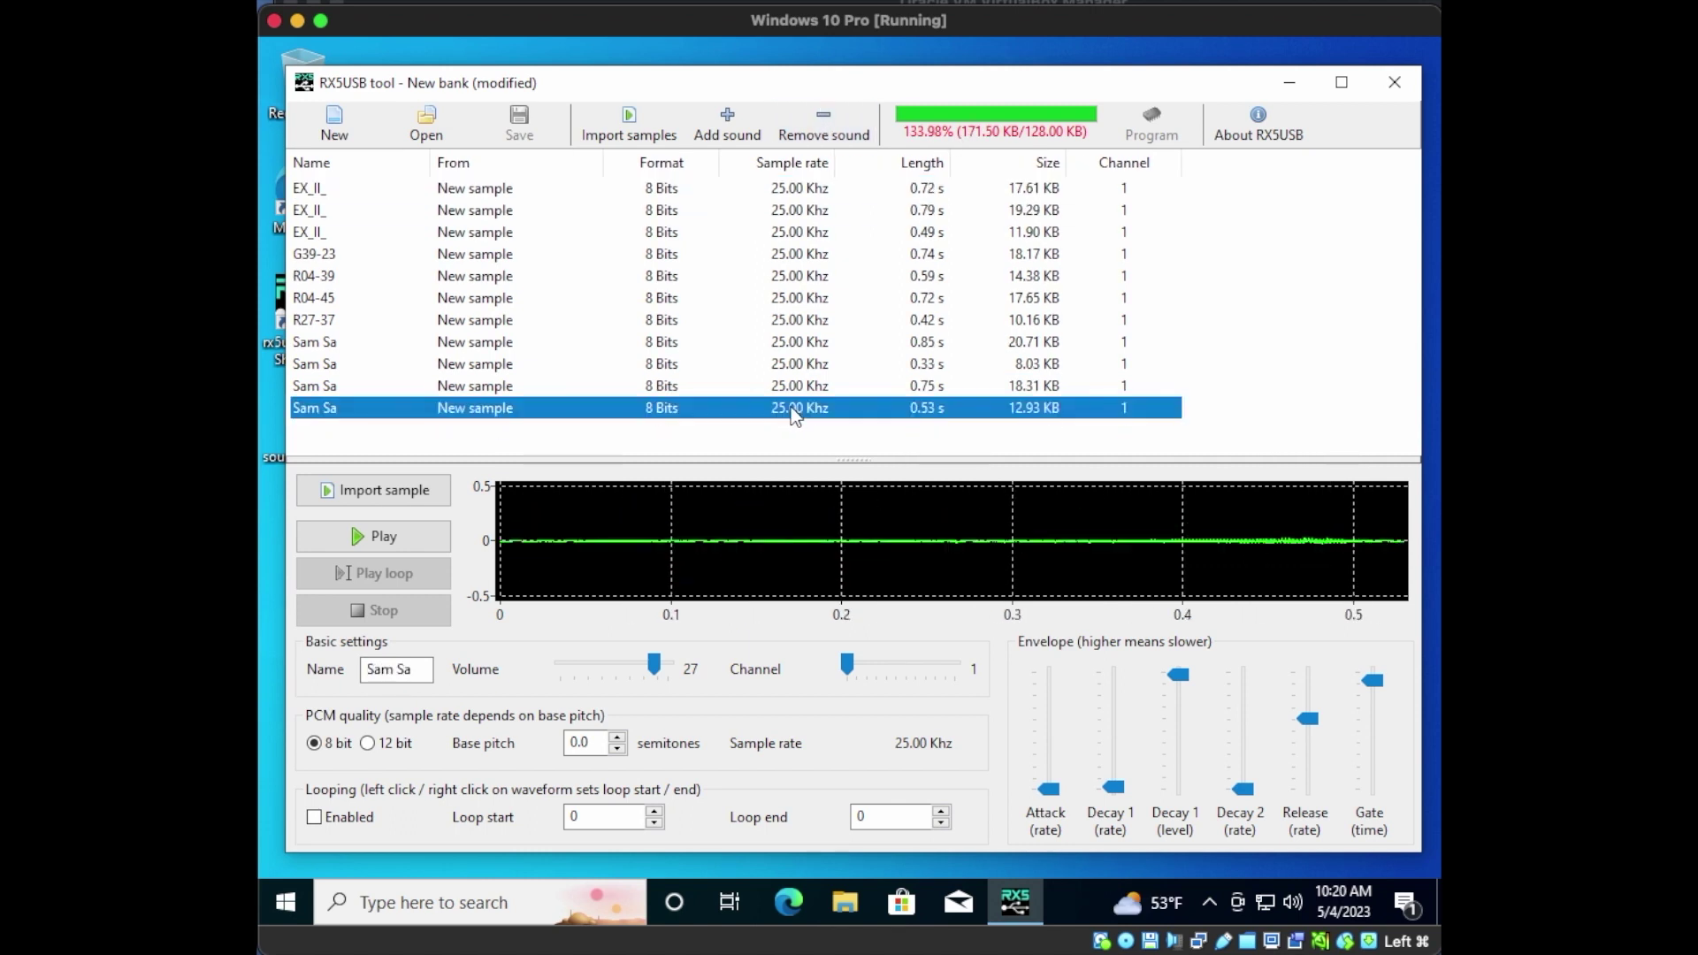
pyautogui.click(835, 131)
pyautogui.click(354, 254)
pyautogui.press('Delete')
pyautogui.click(336, 297)
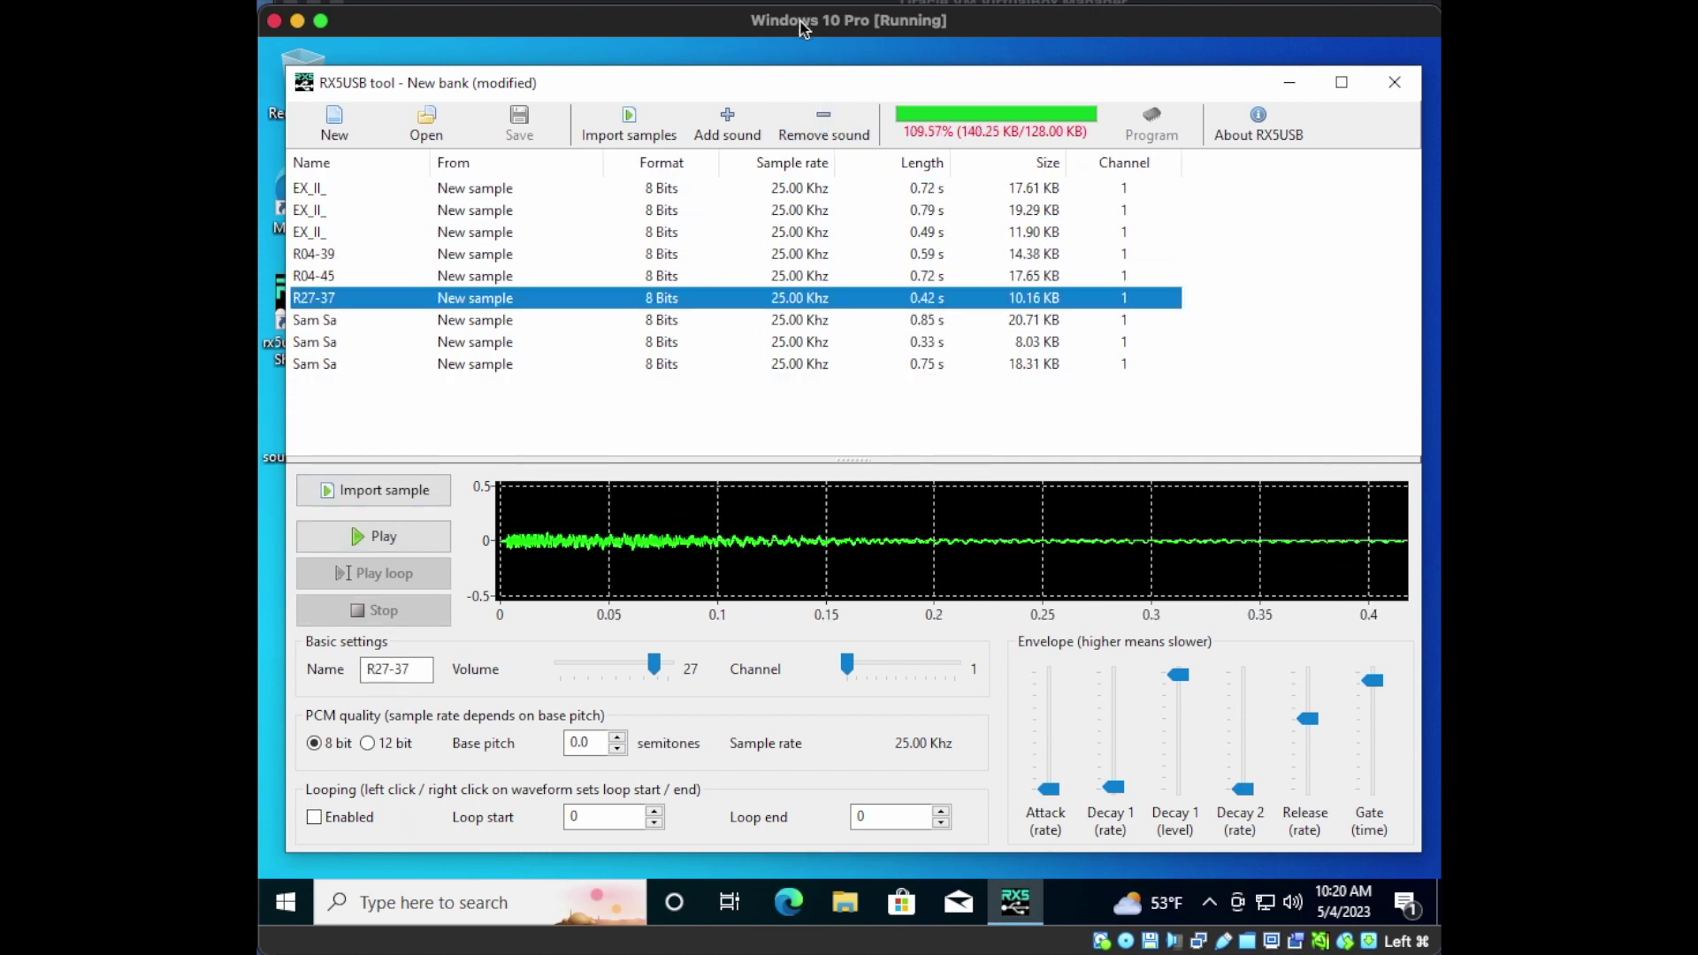
pyautogui.click(799, 212)
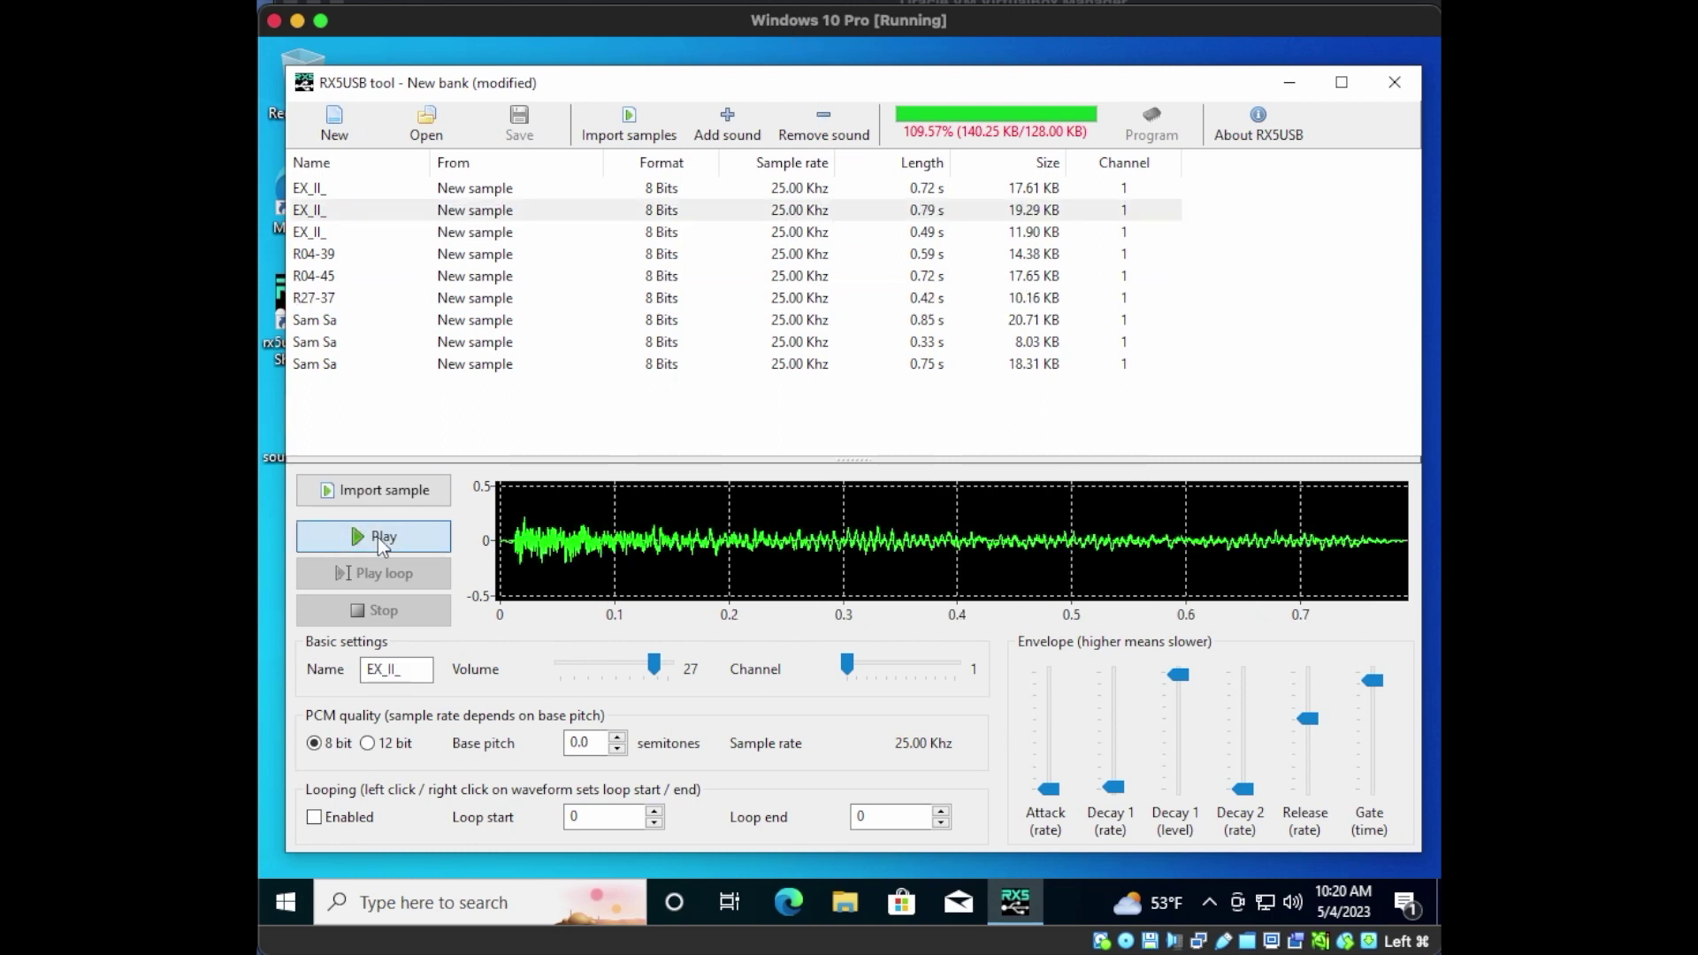
pyautogui.click(823, 124)
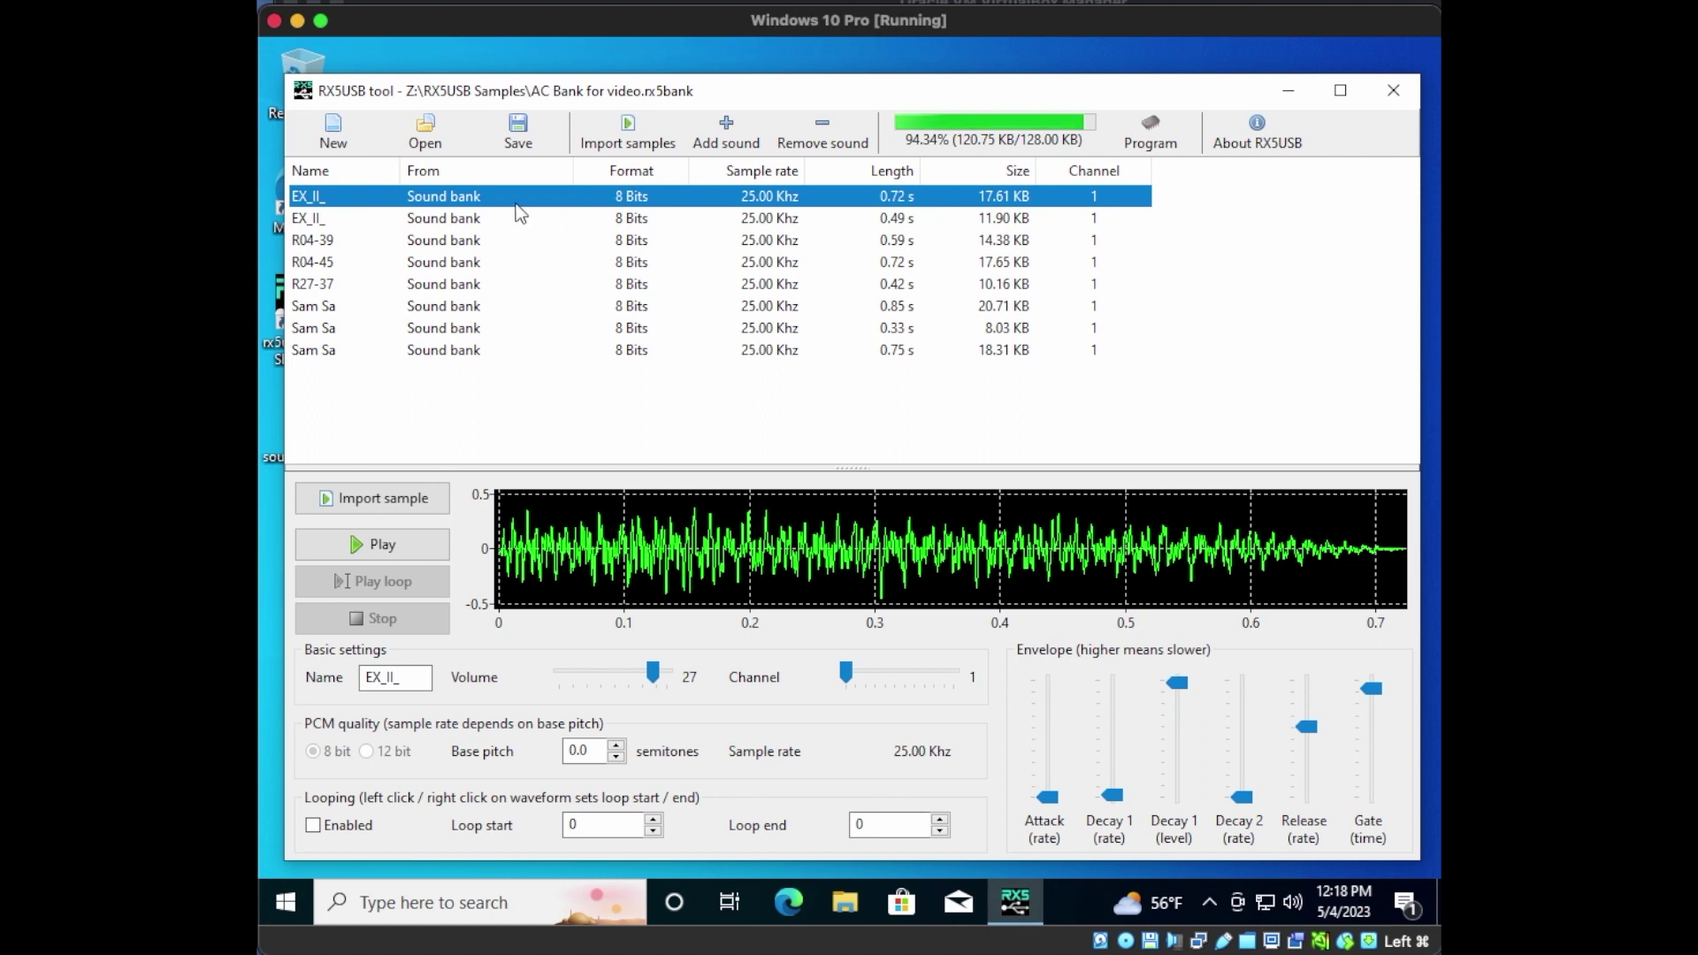
# Step: Put EX_II_, R04-39, R04-45, R27-37 and both Sam Sa samples on their own channels up to 8
pyautogui.click(492, 220)
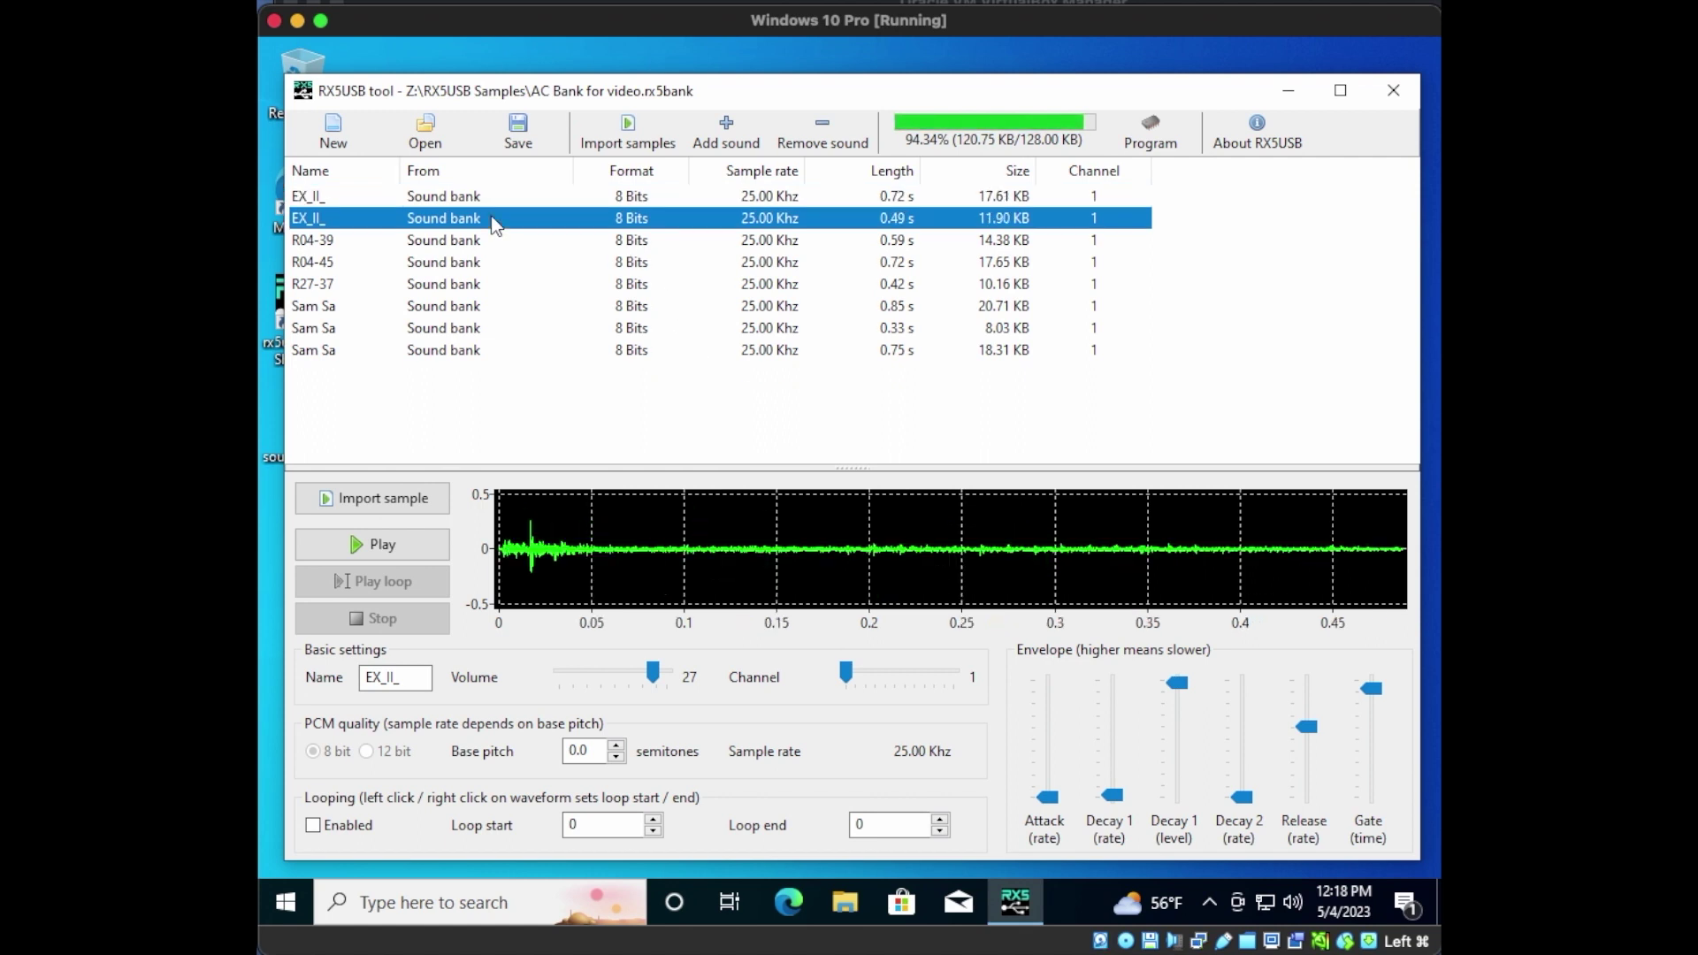
pyautogui.click(843, 675)
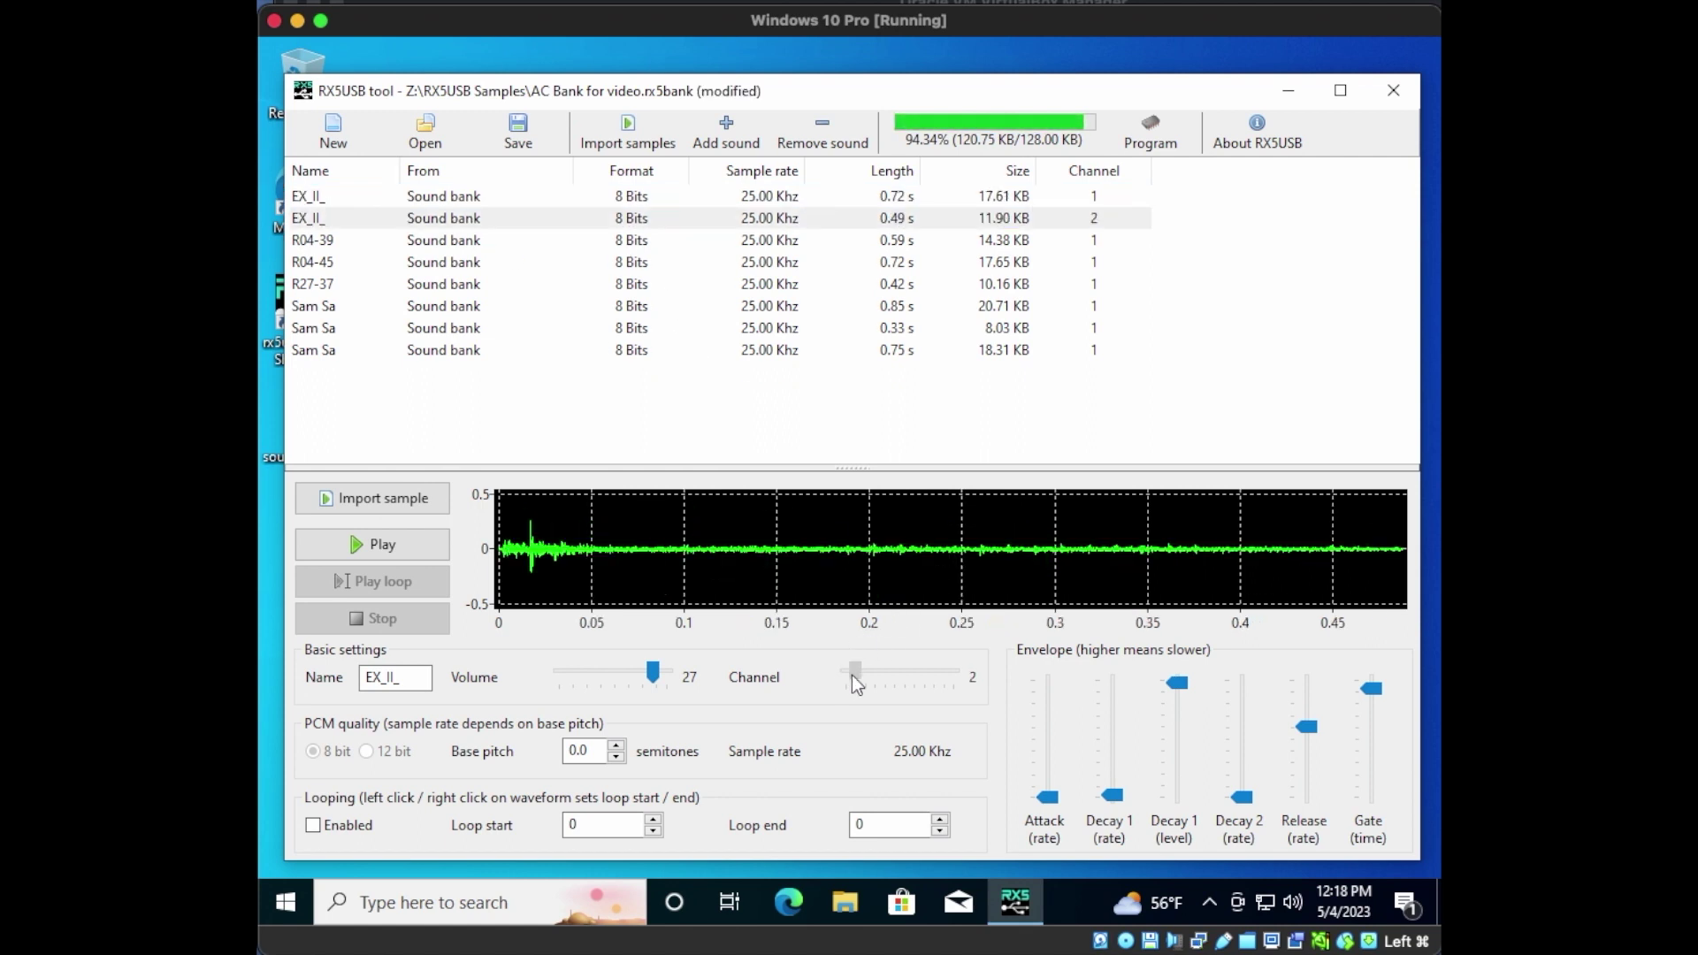
pyautogui.click(484, 241)
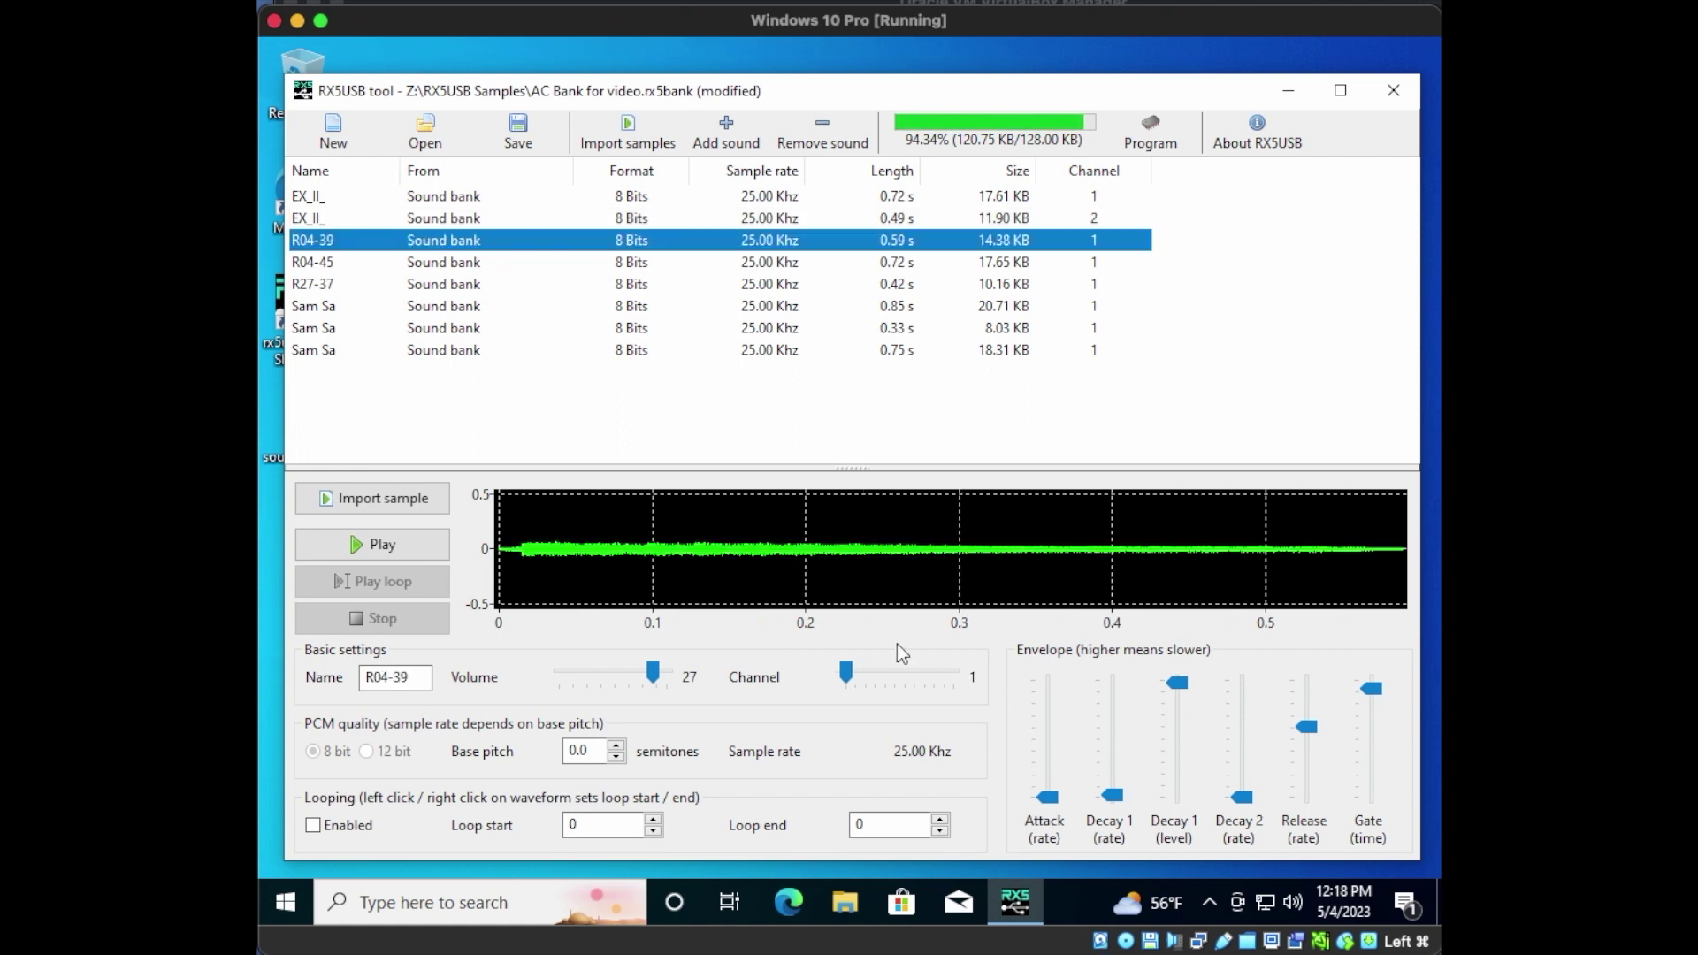
pyautogui.click(847, 675)
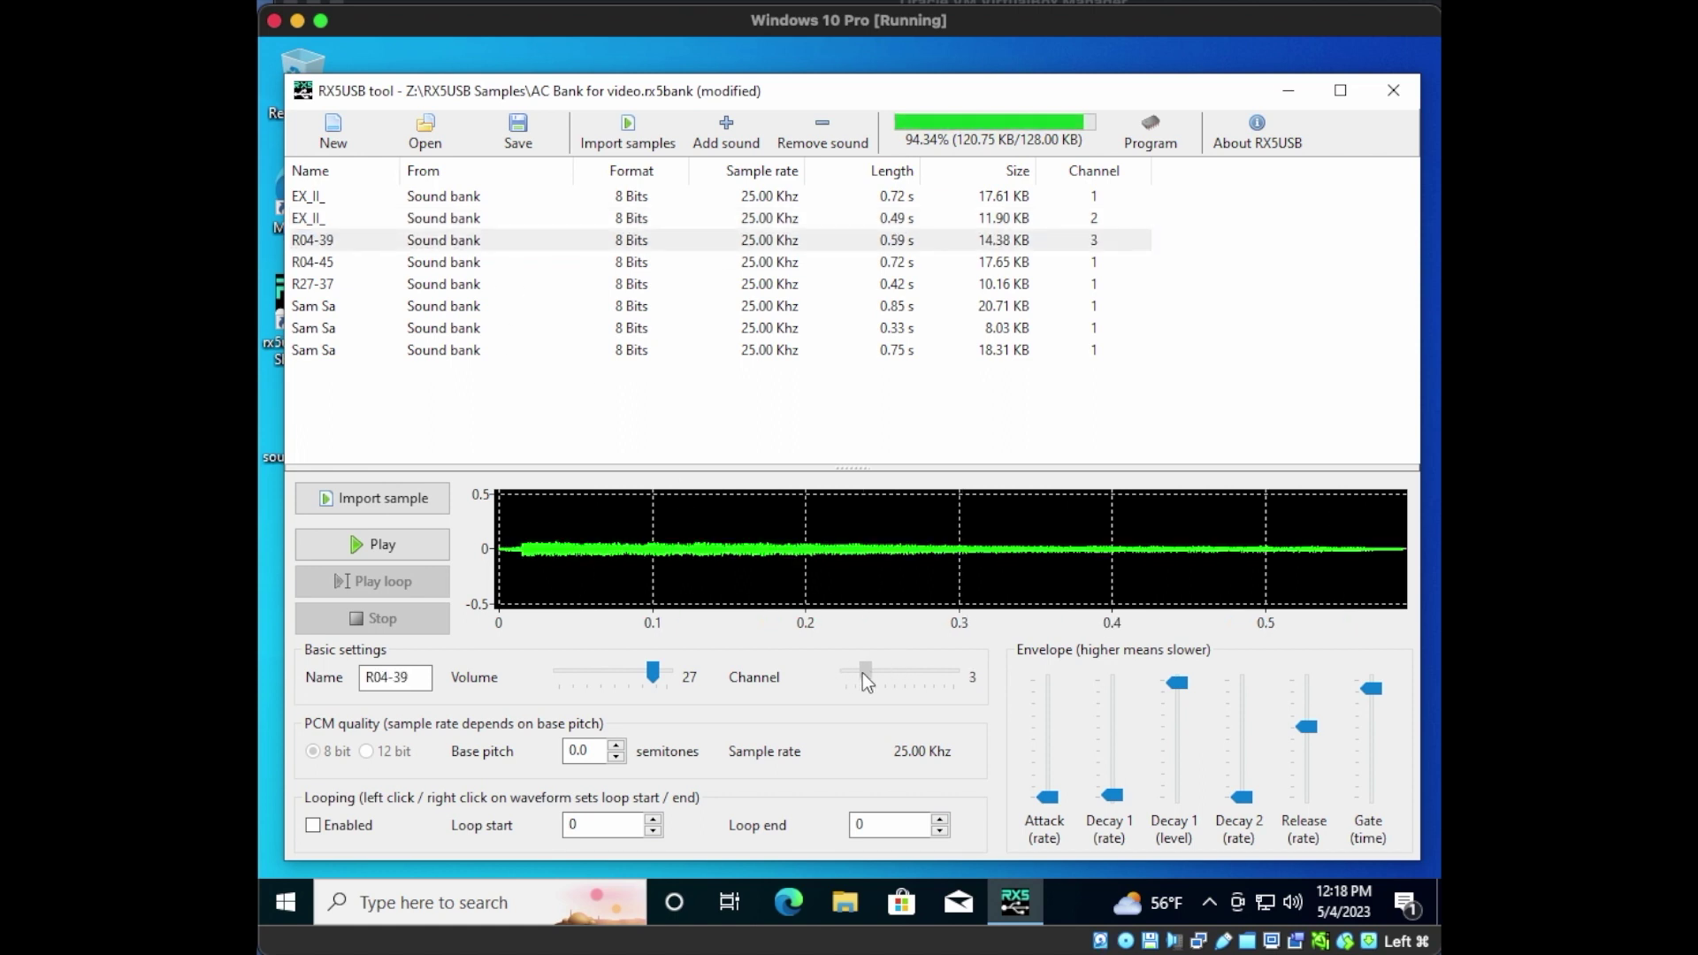
pyautogui.click(566, 263)
pyautogui.moveTo(846, 674); pyautogui.dragTo(874, 672)
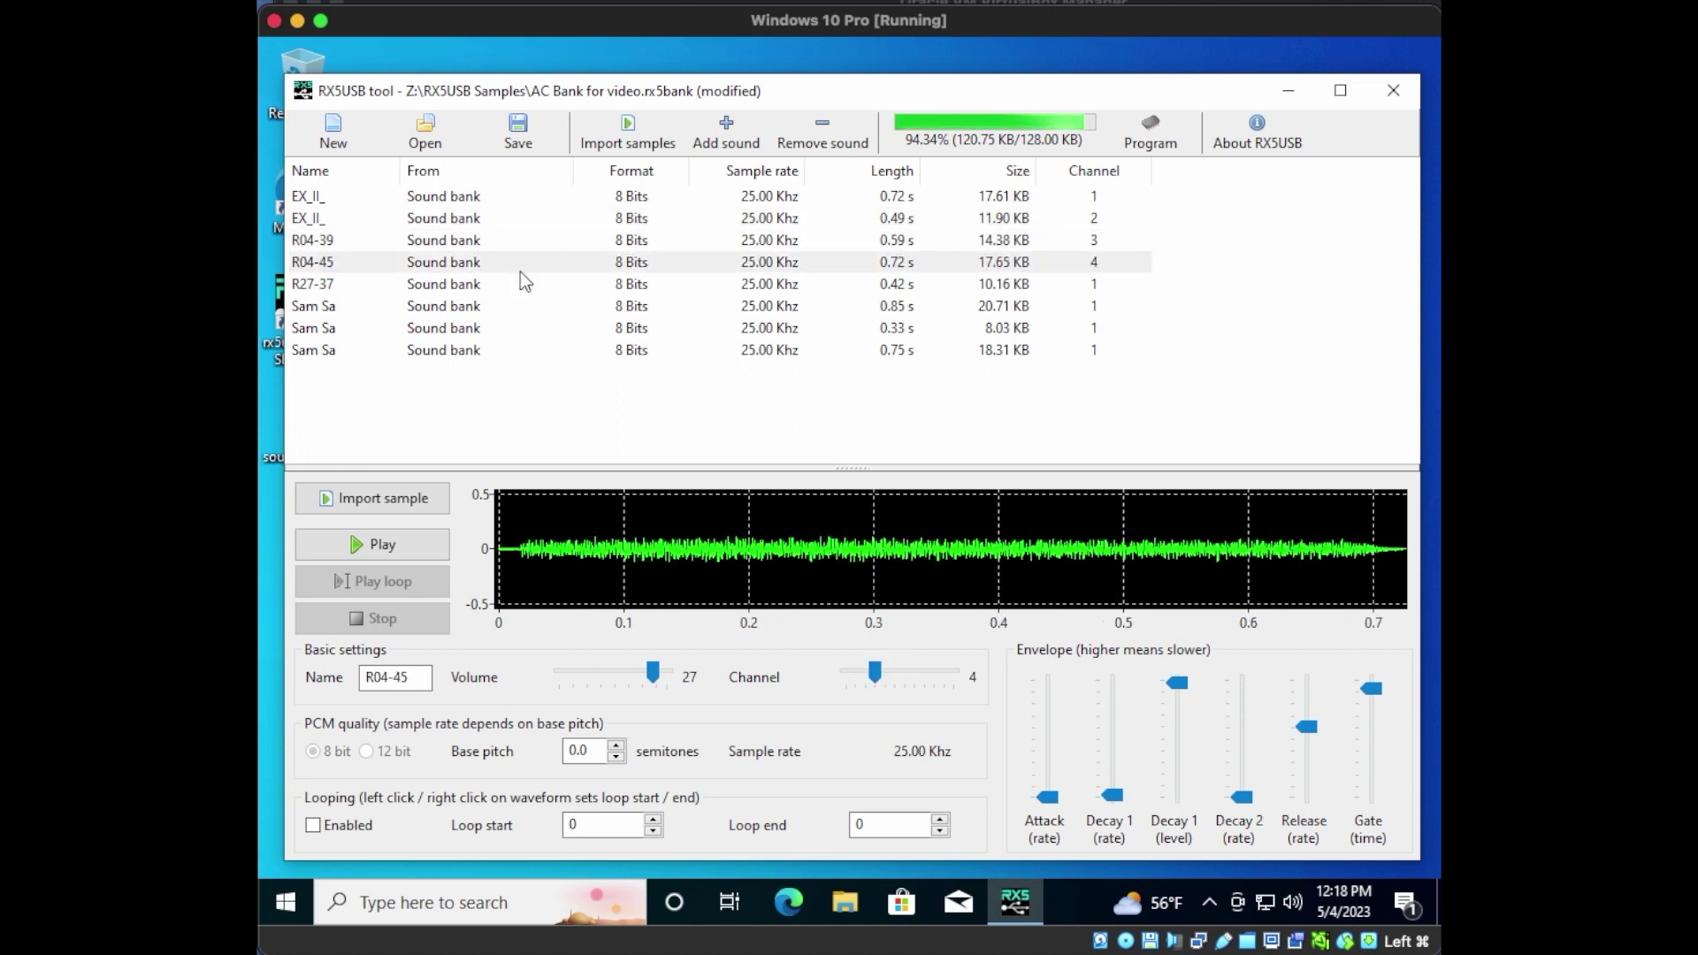
pyautogui.click(525, 283)
pyautogui.click(849, 675)
pyautogui.click(353, 306)
pyautogui.moveTo(844, 675); pyautogui.dragTo(917, 686)
pyautogui.click(486, 329)
pyautogui.click(442, 350)
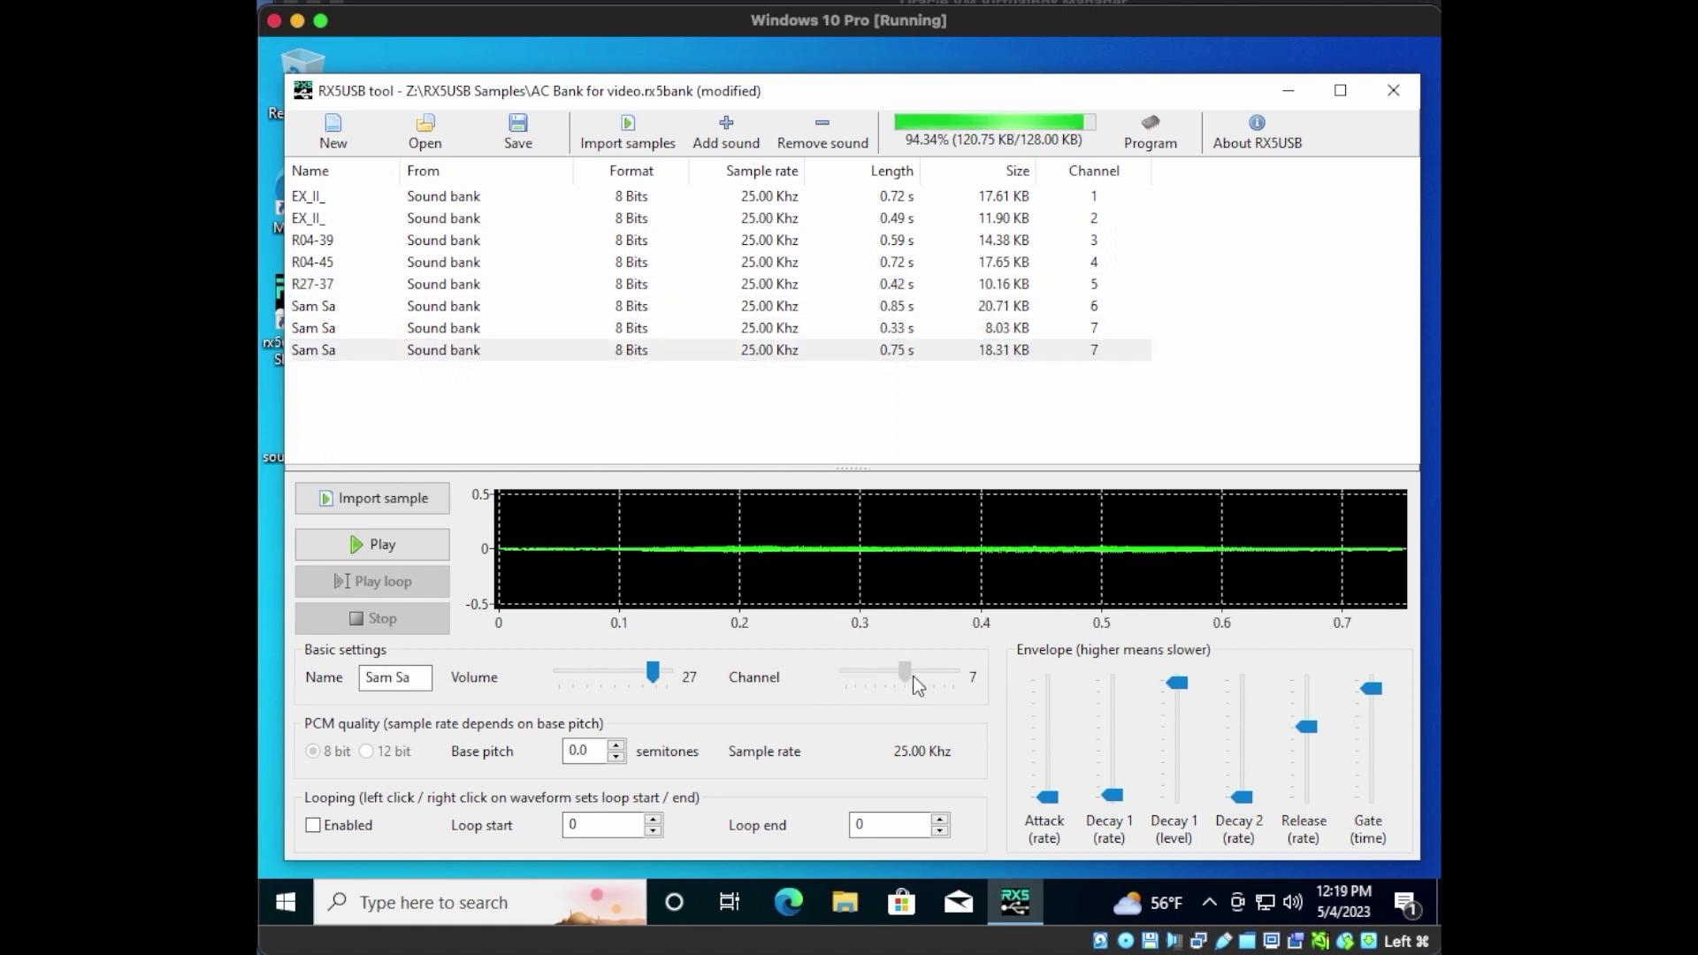
# Step: Set the cartridge programming target to Side 2 Bank A
pyautogui.click(1150, 132)
pyautogui.click(884, 474)
pyautogui.click(842, 549)
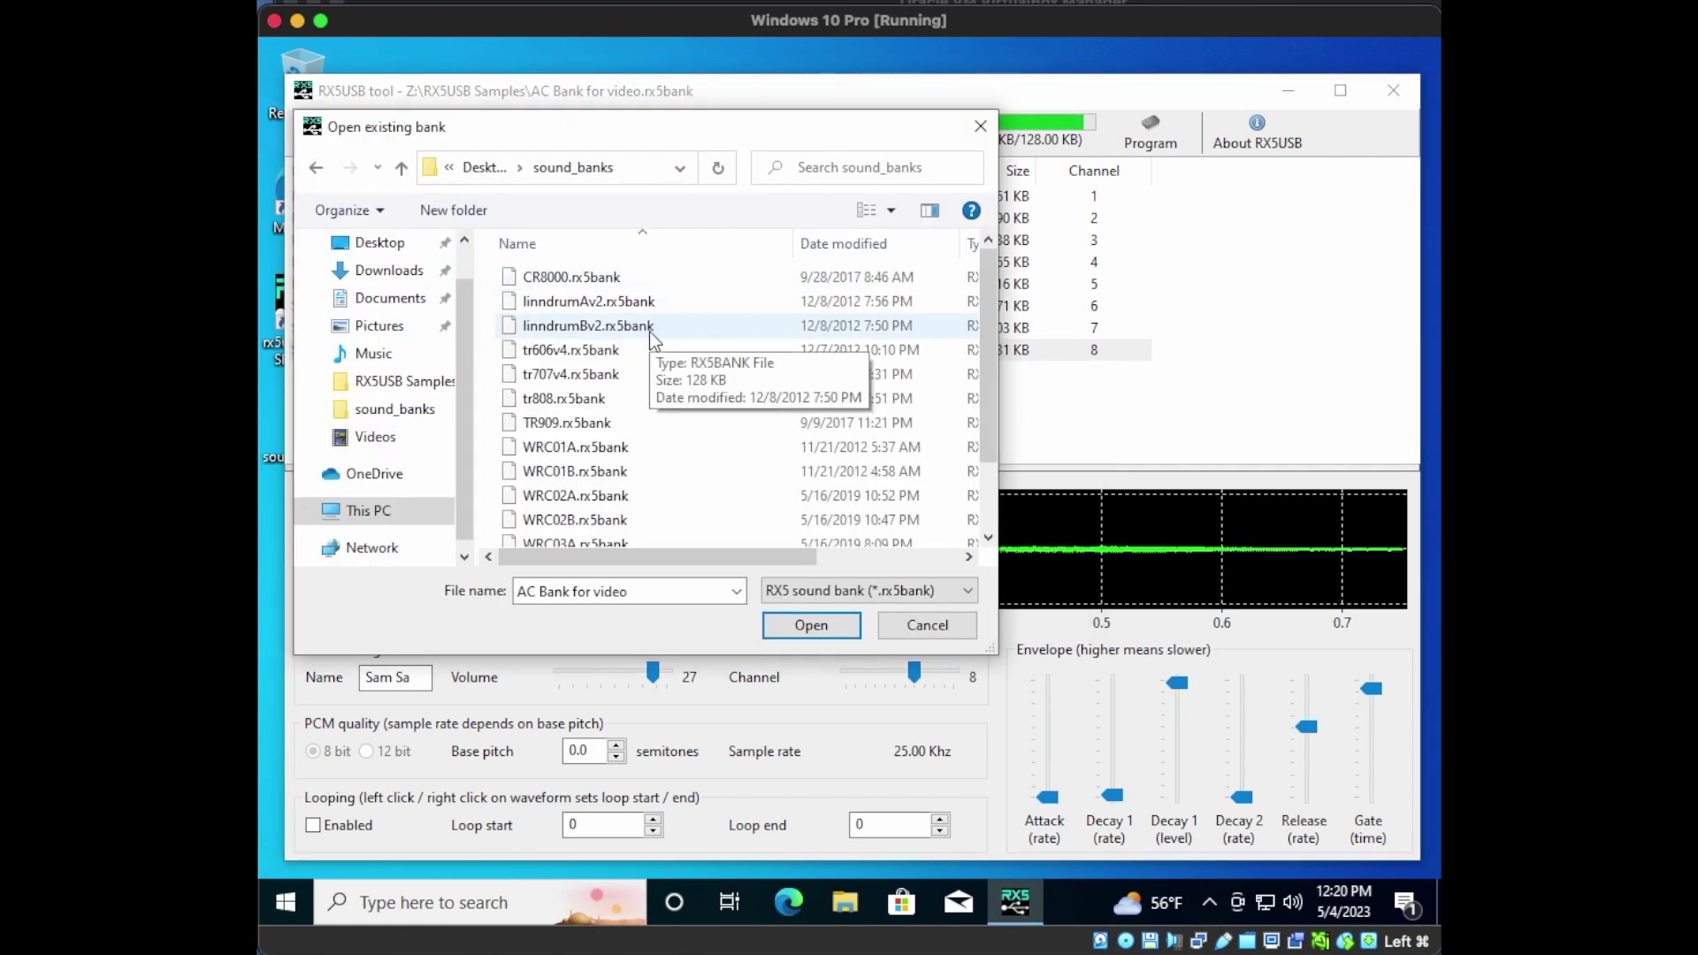
# Step: Load tr606v4.rx5bank and upload it to cartridge Side 2 Bank B
pyautogui.doubleClick(613, 354)
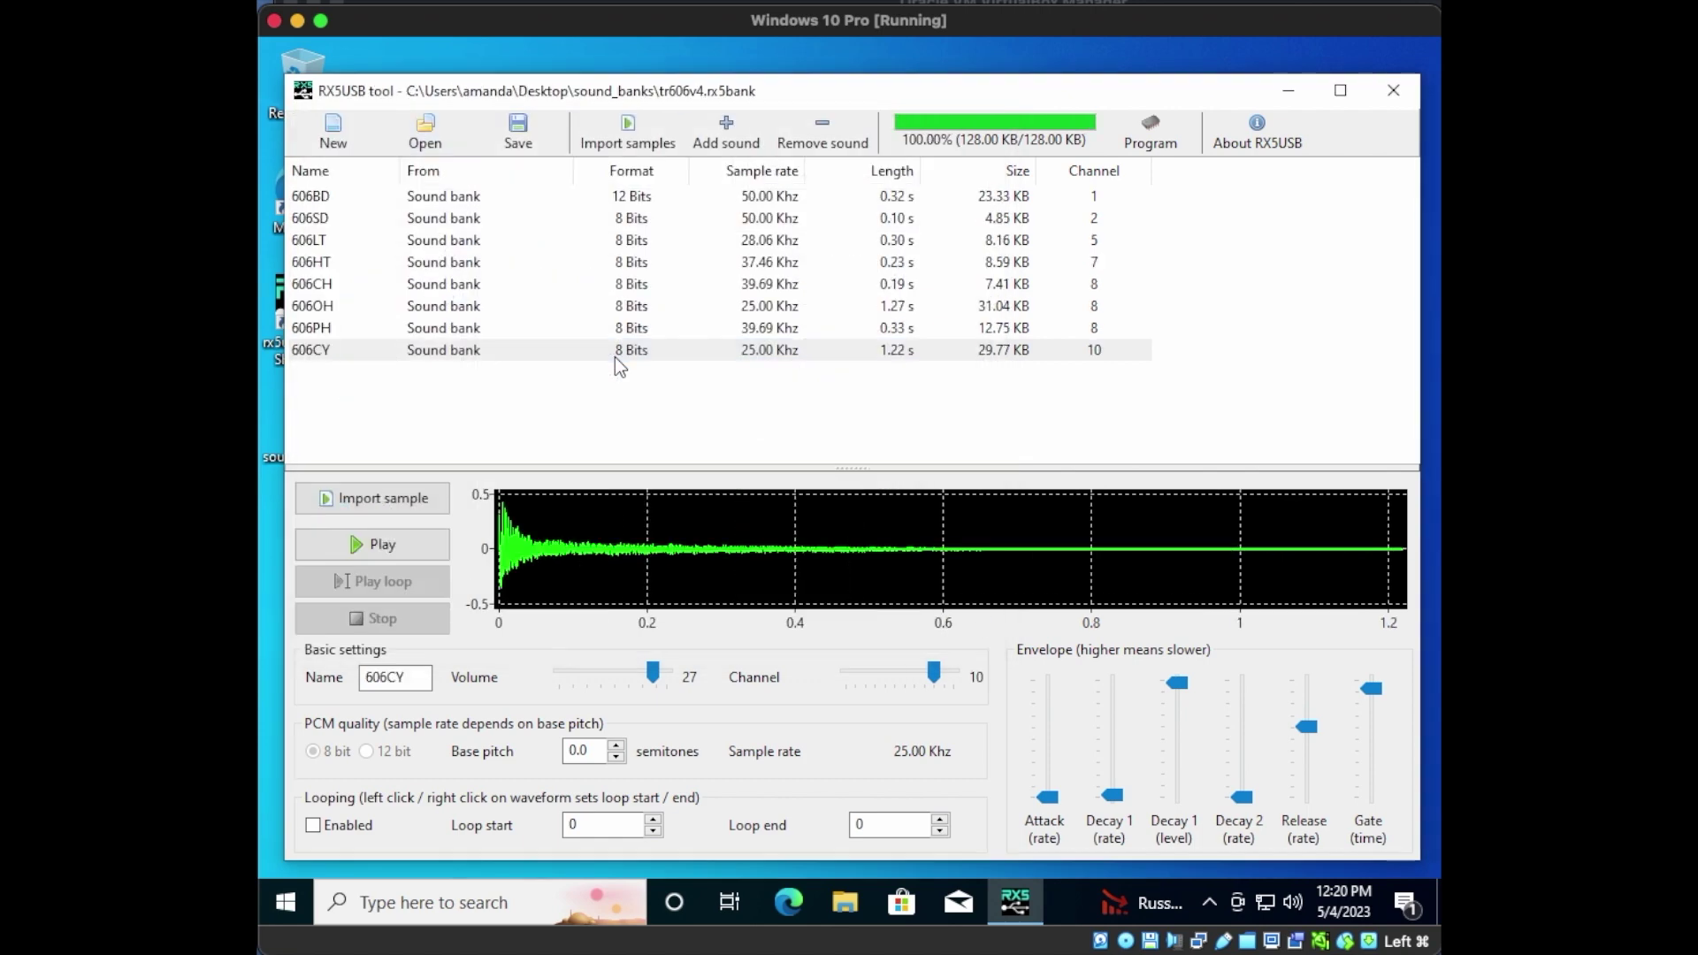
pyautogui.click(1150, 133)
pyautogui.click(948, 473)
pyautogui.click(868, 565)
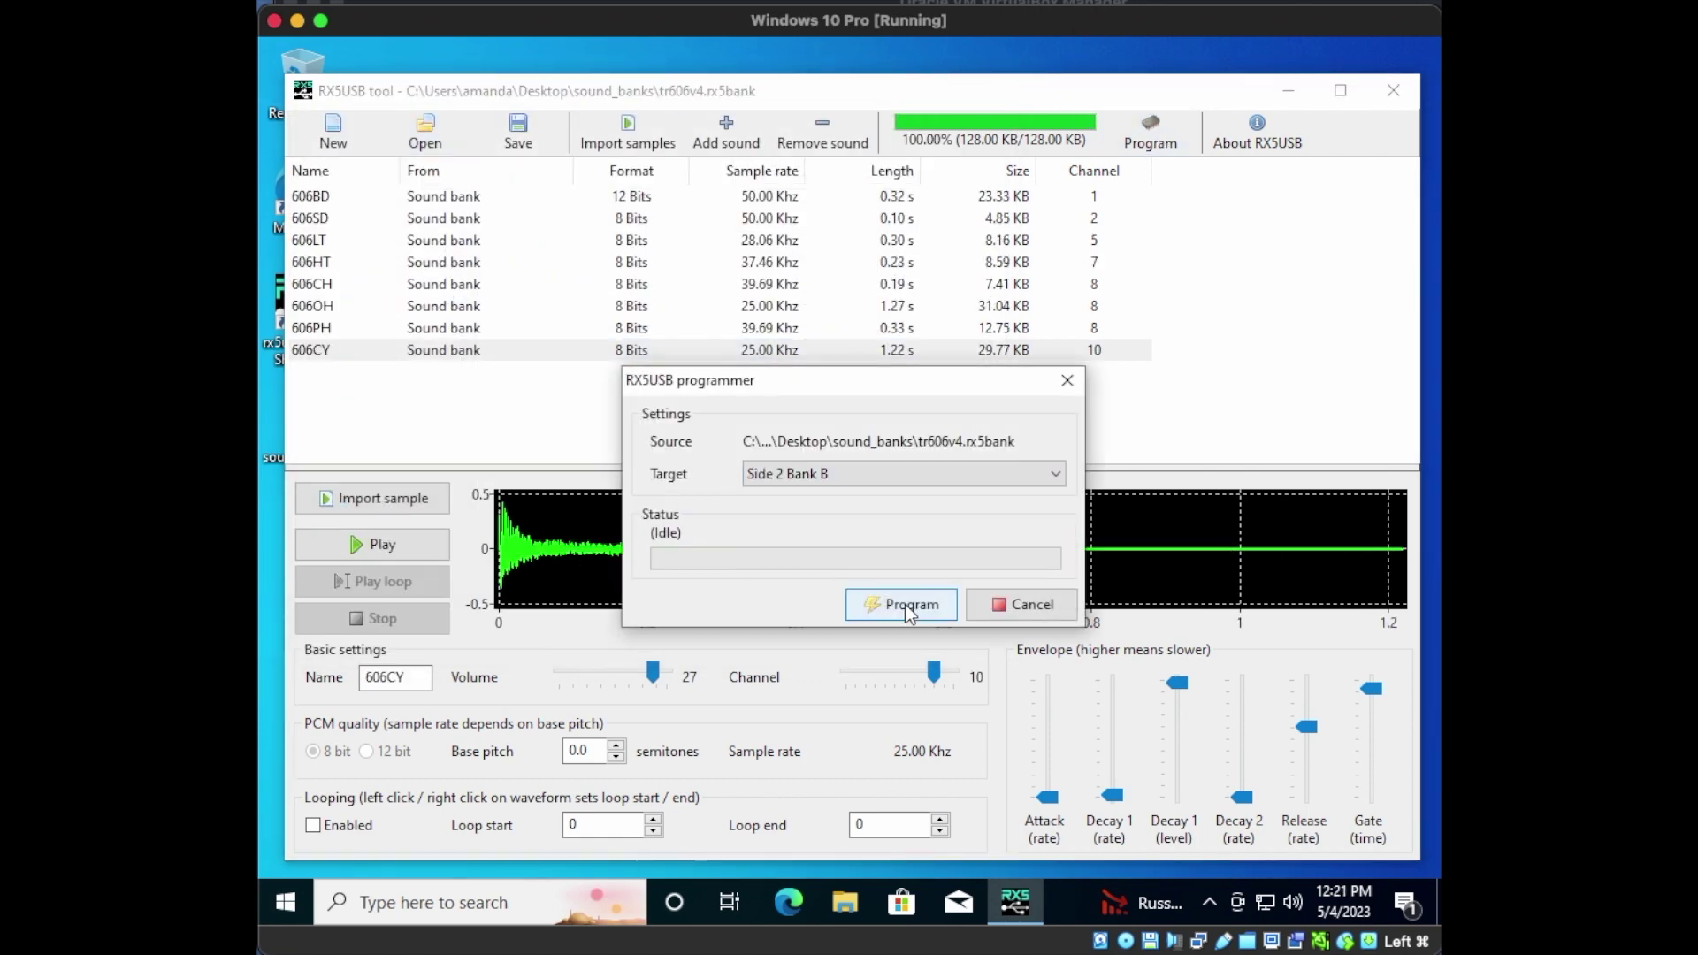
pyautogui.click(904, 603)
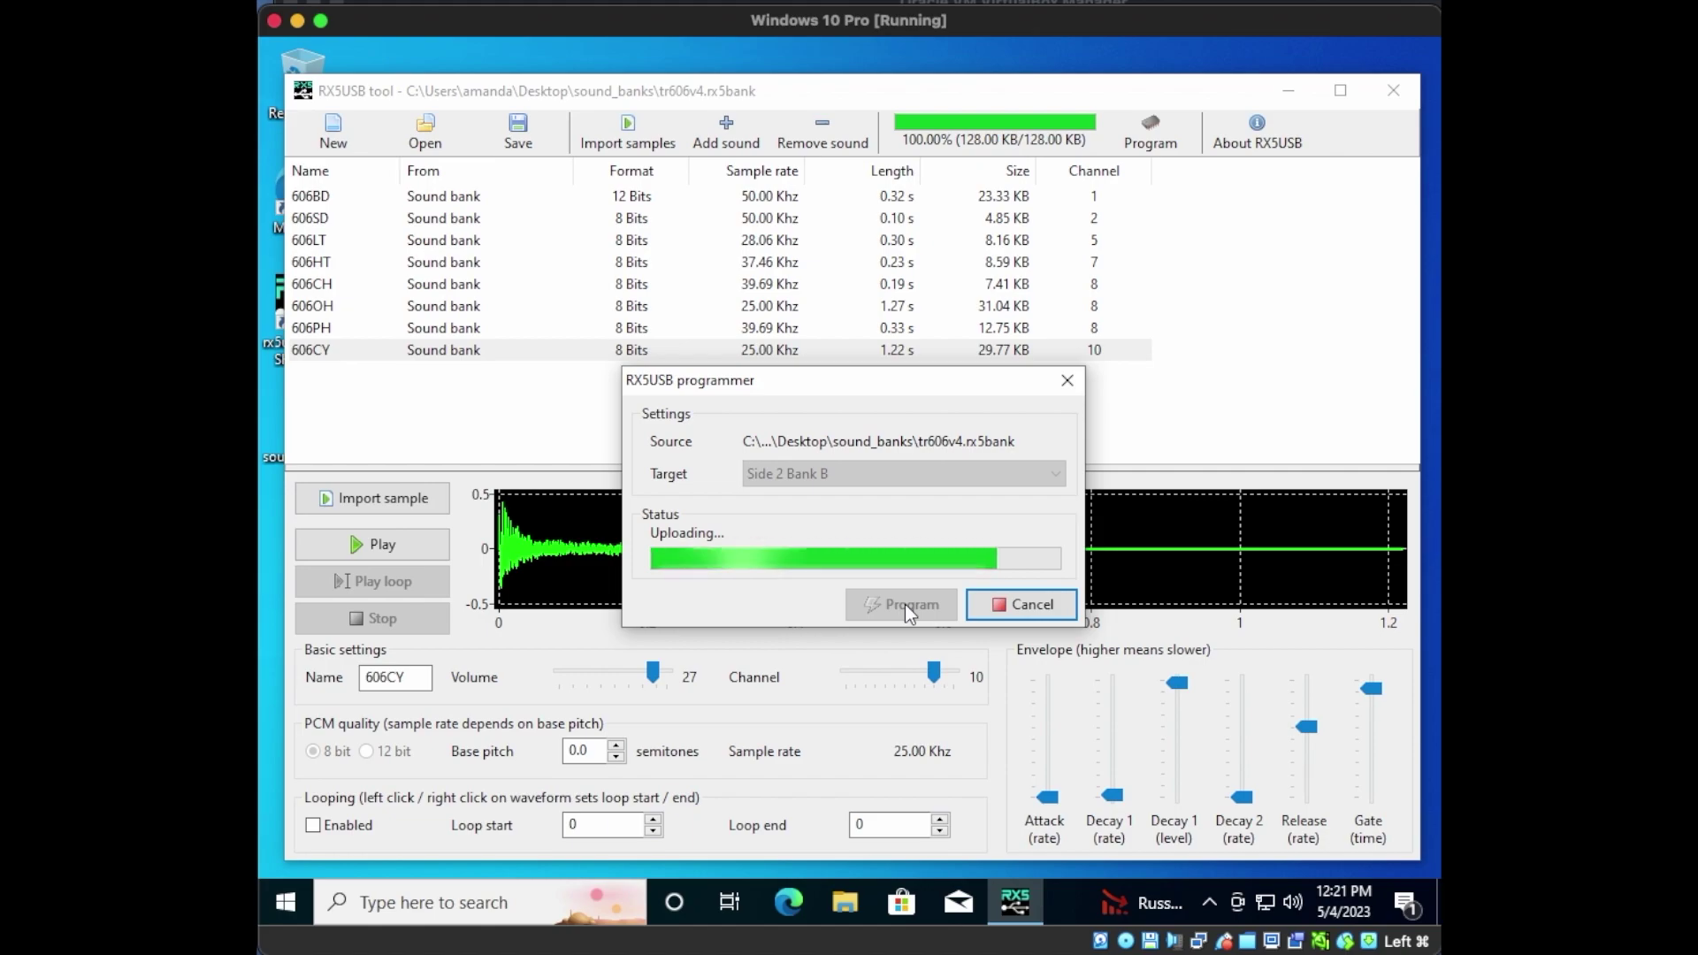